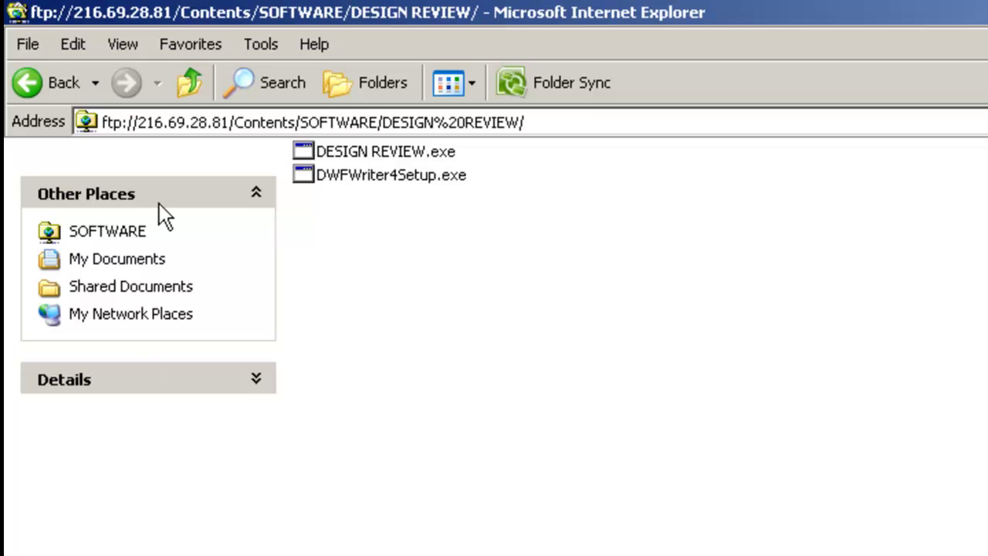
# Step: Return to the FTP server's root and open the DESIGN REVIEW folder inside Contents/SOFTWARE
pyautogui.click(175, 88)
pyautogui.click(174, 87)
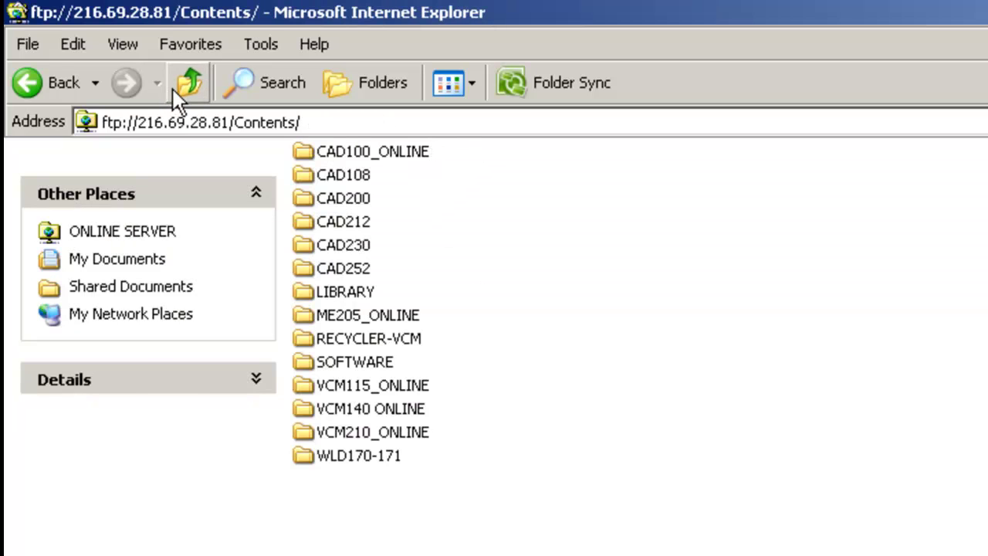
pyautogui.click(173, 87)
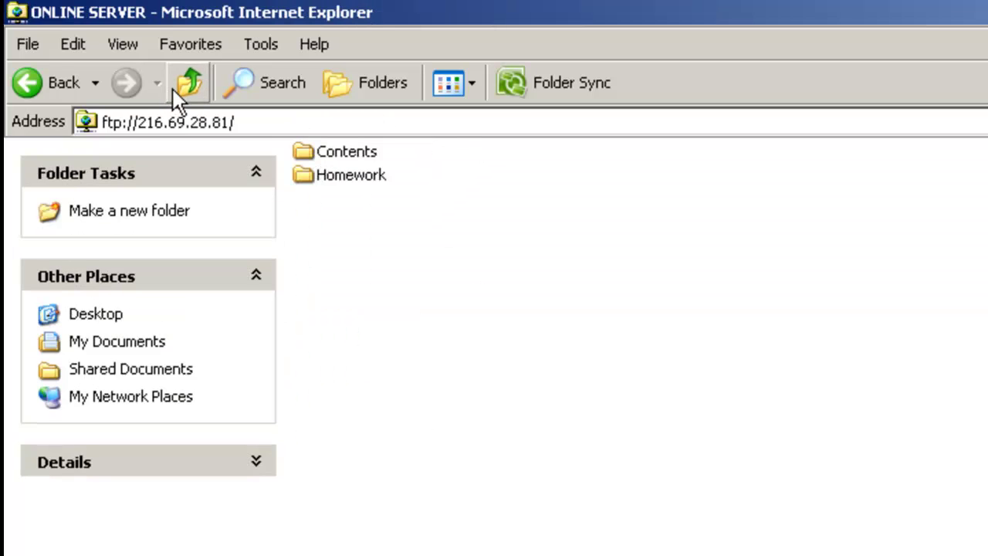
pyautogui.doubleClick(307, 150)
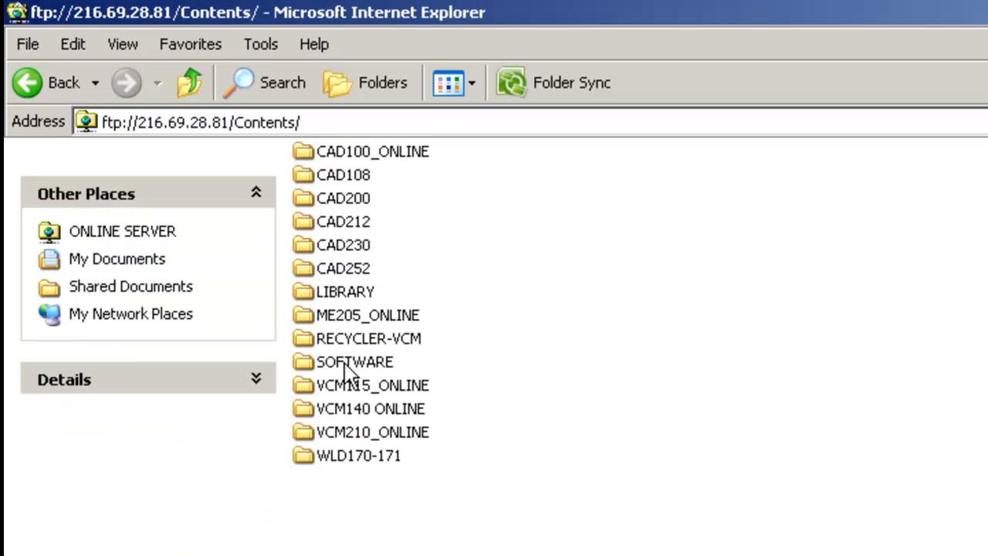
pyautogui.doubleClick(305, 365)
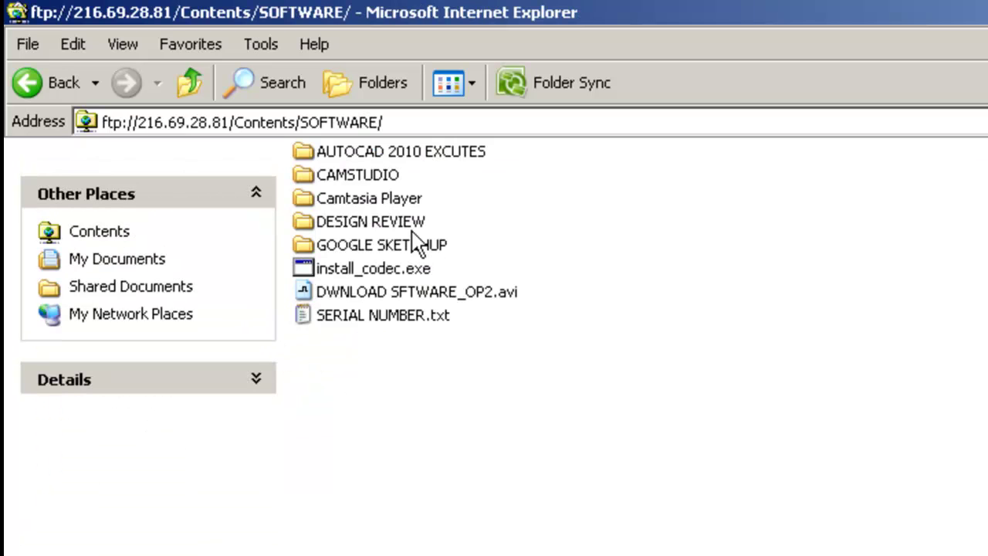
pyautogui.doubleClick(304, 223)
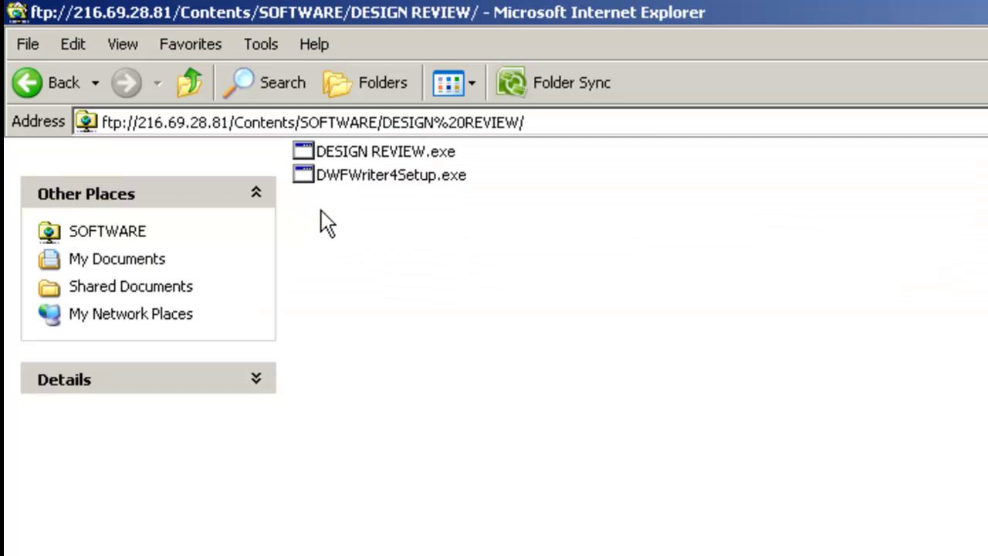
# Step: Copy DWFWriter4Setup.exe from the DESIGN REVIEW folder to the desktop and place its icon below SKETCH FOR L3A1
pyautogui.click(396, 158)
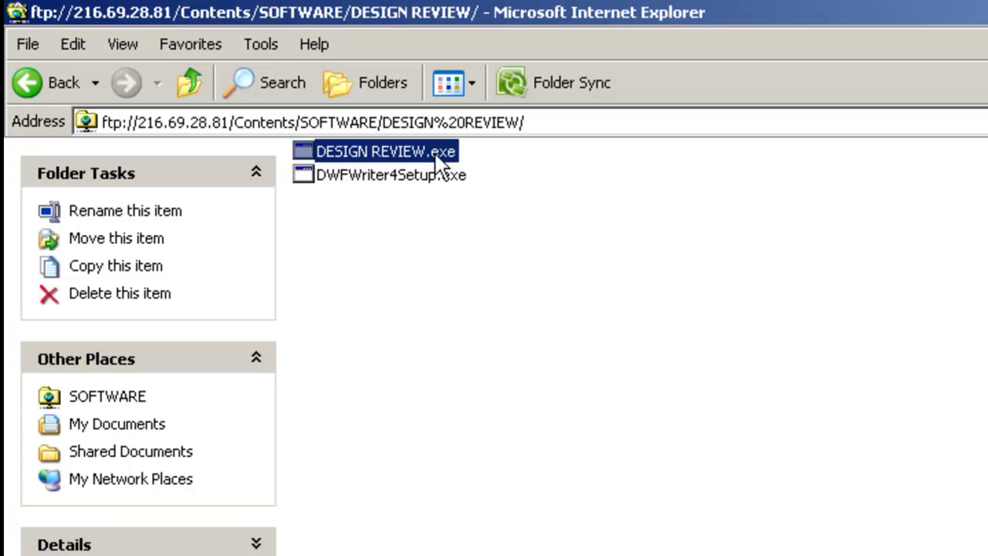
pyautogui.click(553, 230)
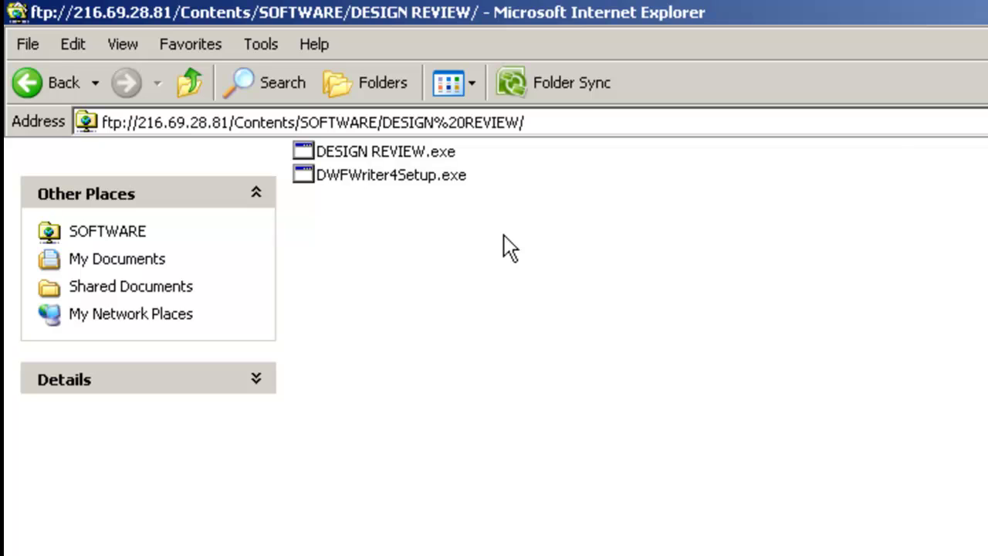
pyautogui.click(418, 176)
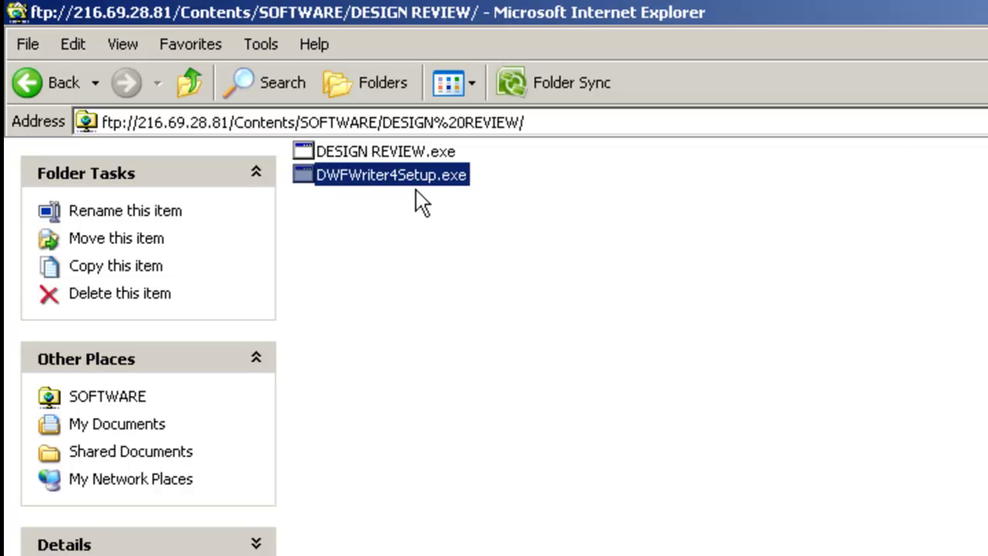
pyautogui.rightClick(437, 173)
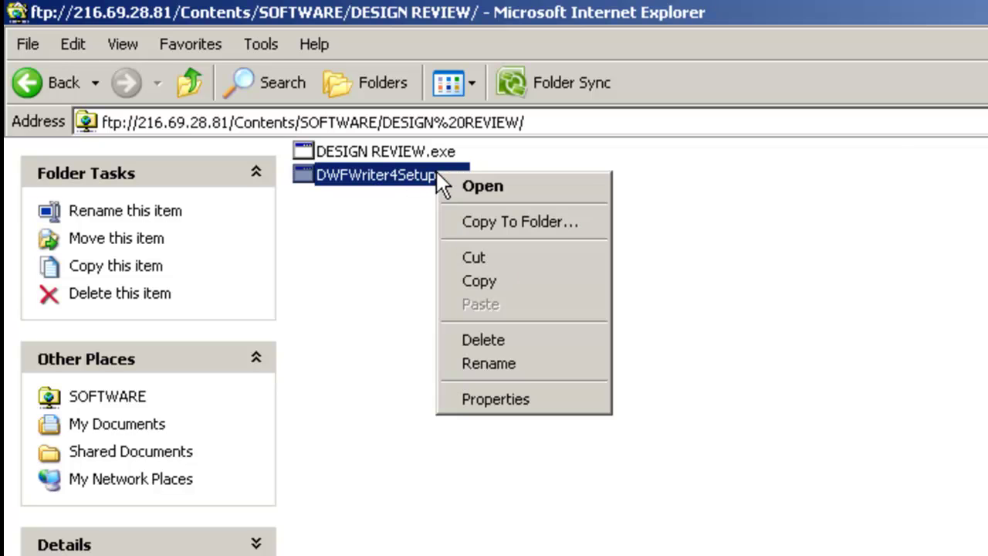
pyautogui.click(480, 280)
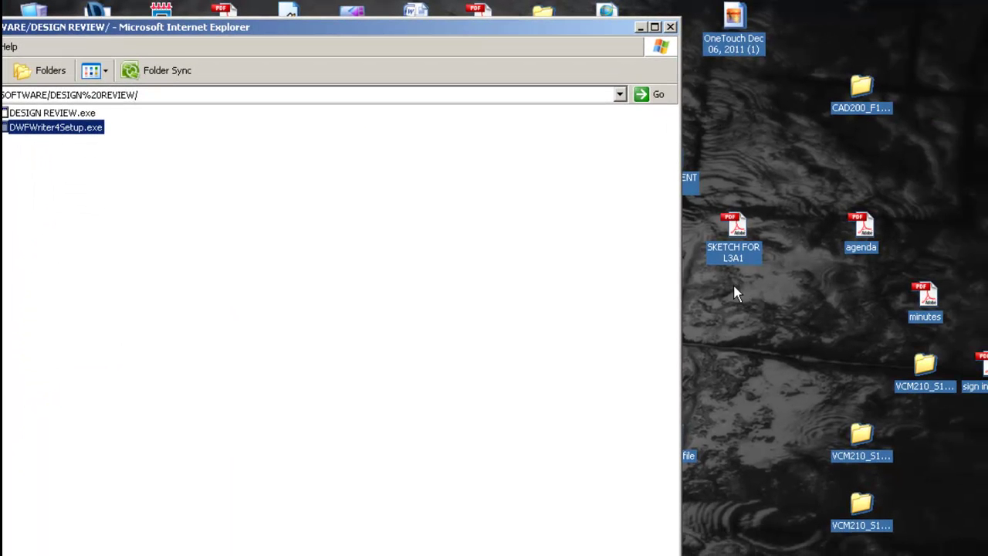
pyautogui.rightClick(735, 330)
pyautogui.click(748, 370)
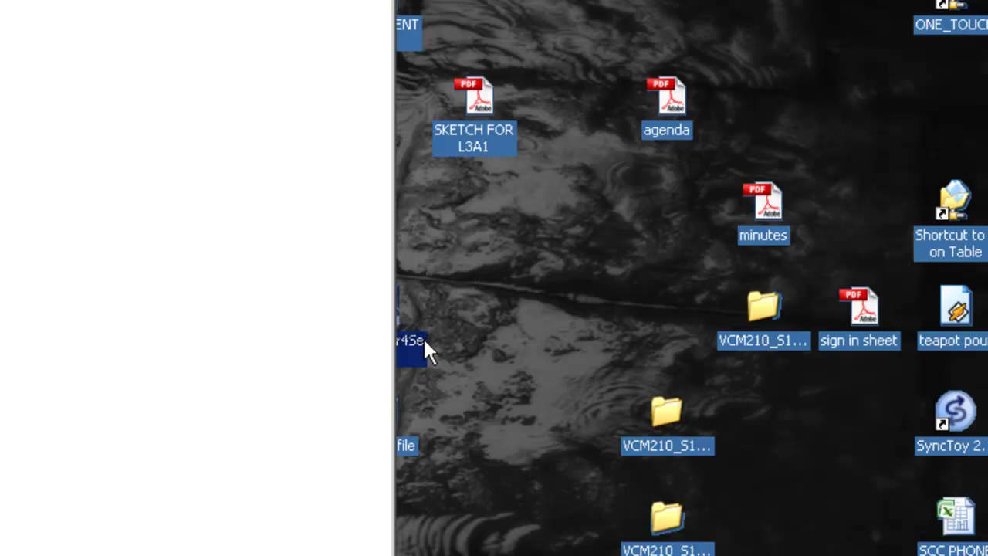
pyautogui.moveTo(426, 347)
pyautogui.mouseDown()
pyautogui.moveTo(548, 282)
pyautogui.moveTo(465, 233)
pyautogui.mouseUp()
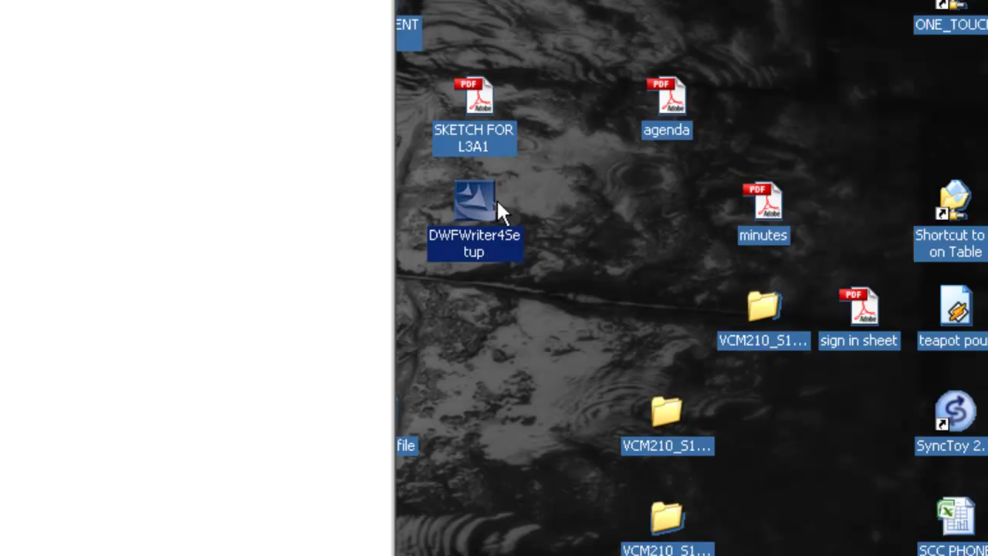
# Step: Launch the DWFWriter4Setup installer from the desktop and exit its setup wizard without installing
pyautogui.doubleClick(476, 205)
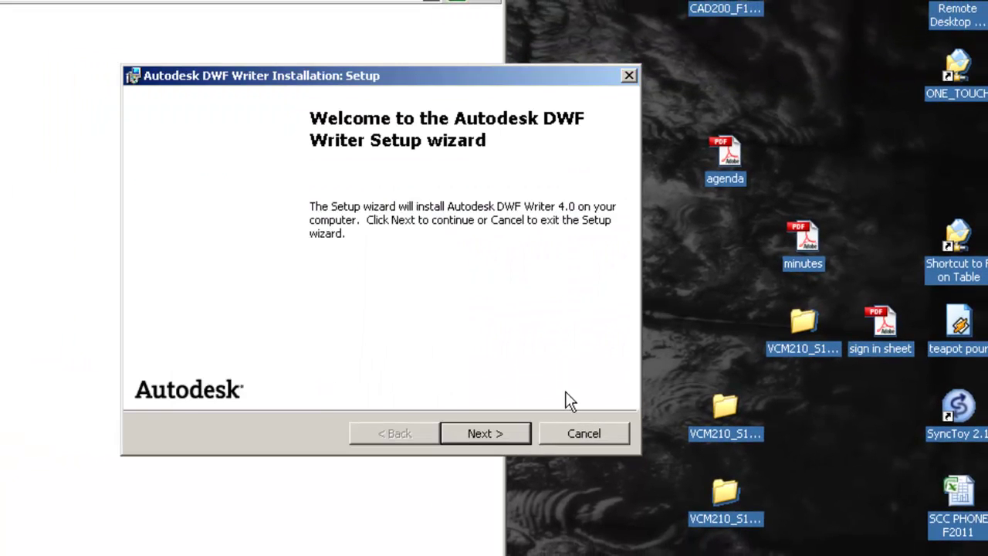
pyautogui.click(550, 436)
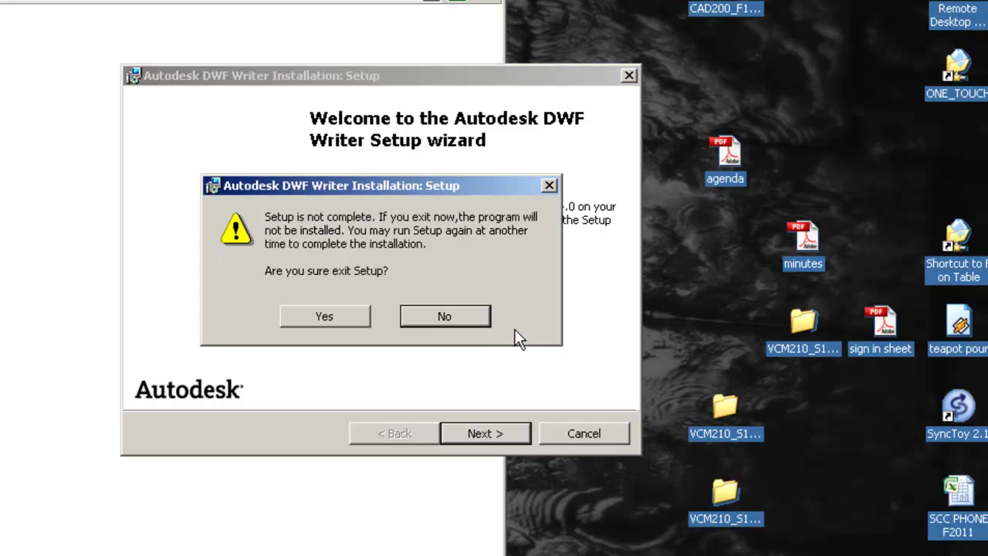
pyautogui.click(324, 317)
pyautogui.click(565, 433)
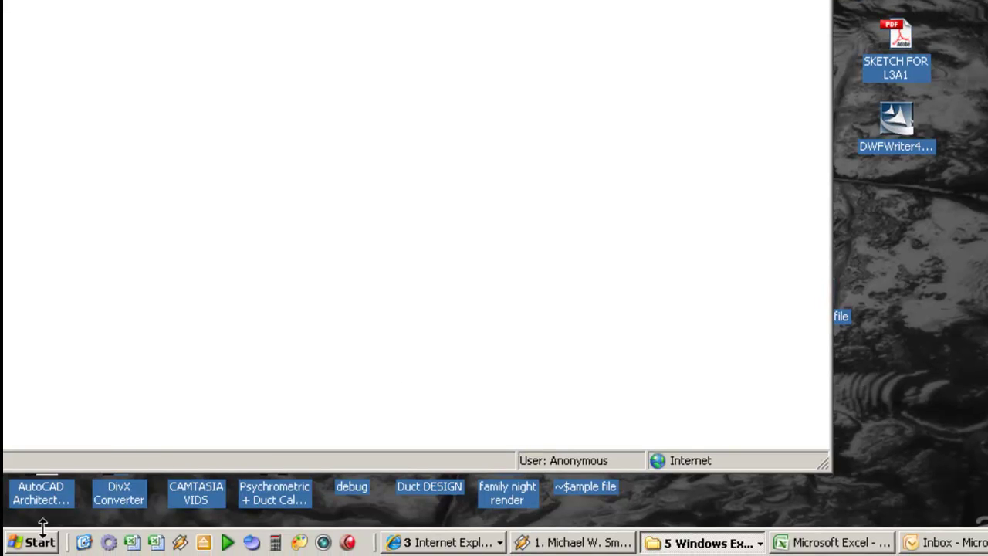
# Step: Check the installed printers in Printers and Faxes for Autodesk DWF Writer for 2D, and close the window
pyautogui.click(39, 541)
pyautogui.moveTo(176, 369)
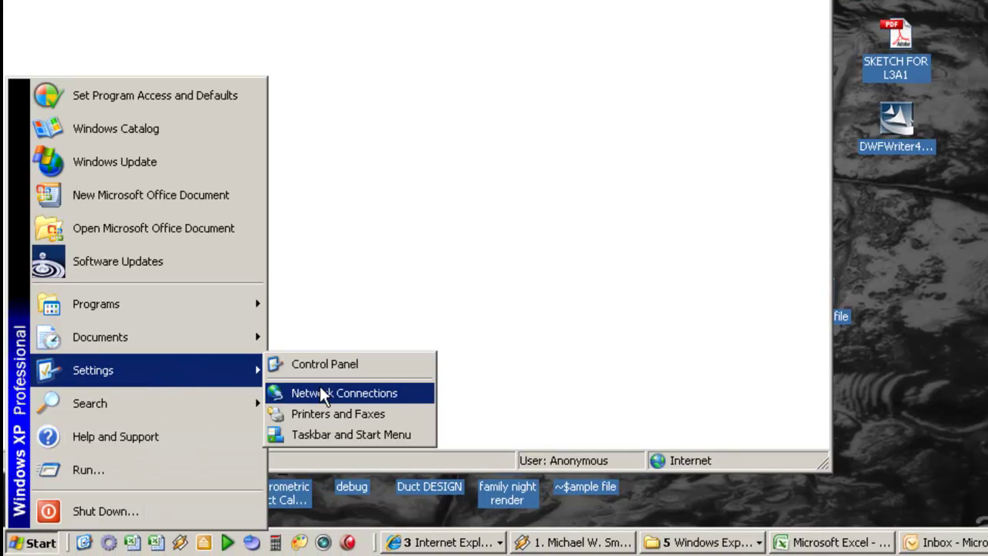
pyautogui.click(328, 414)
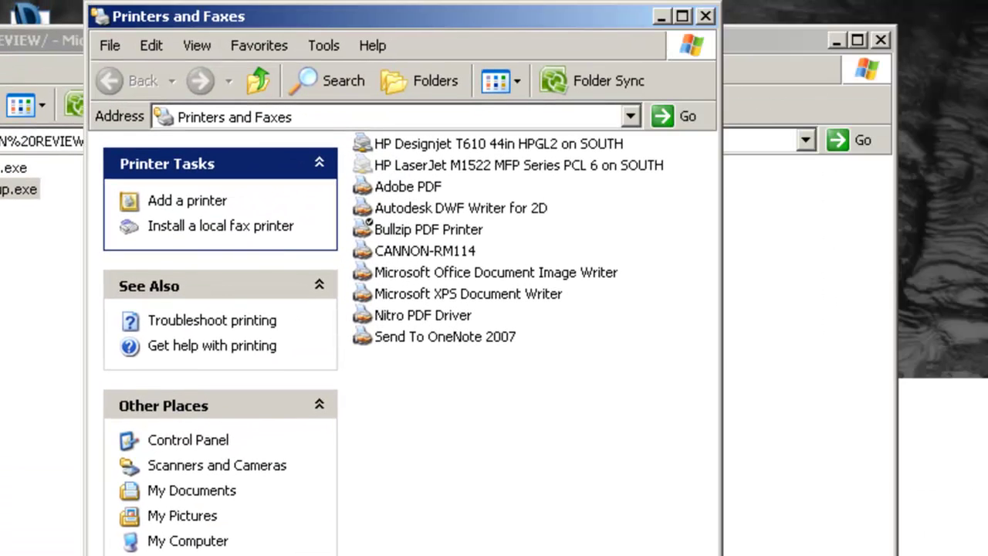
pyautogui.moveTo(543, 26); pyautogui.dragTo(860, 93)
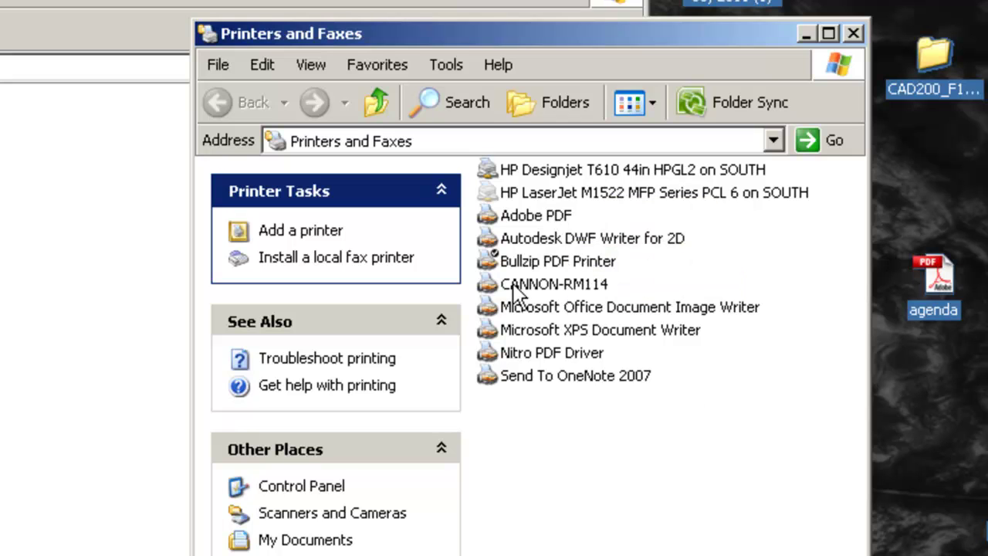
pyautogui.click(576, 240)
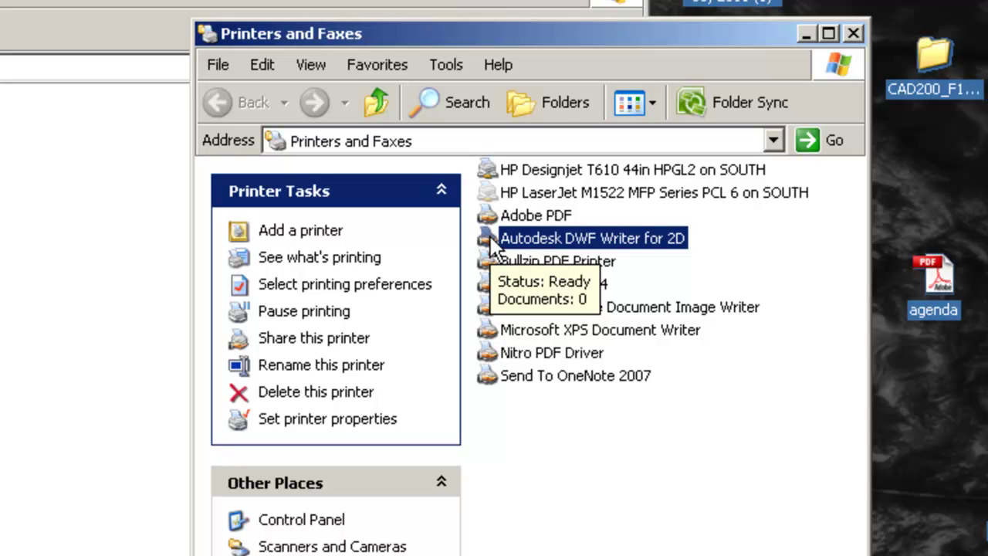
pyautogui.click(854, 33)
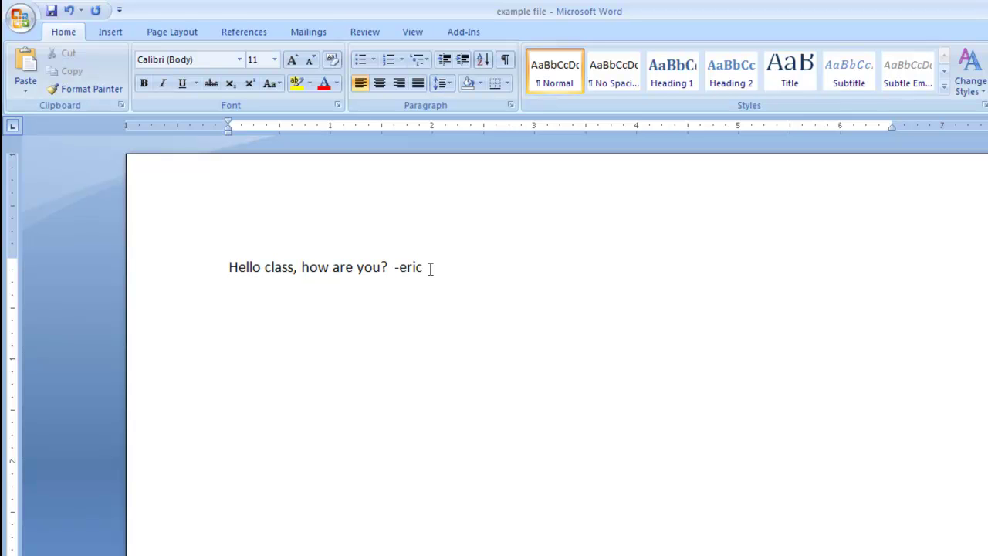
# Step: In Microsoft Word, open the print settings for the example file and select Autodesk DWF Writer for 2D as the printer
pyautogui.click(20, 17)
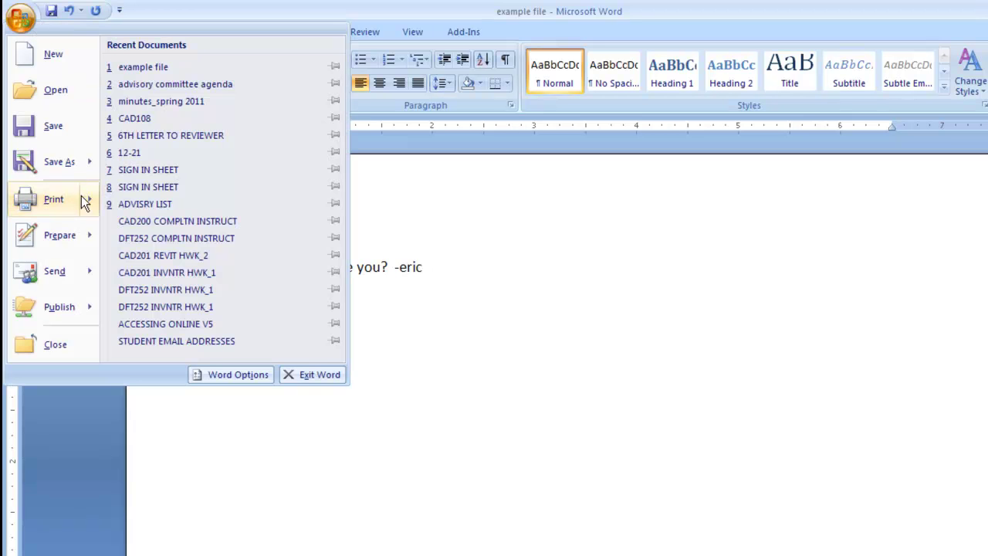
pyautogui.moveTo(103, 197)
pyautogui.click(155, 77)
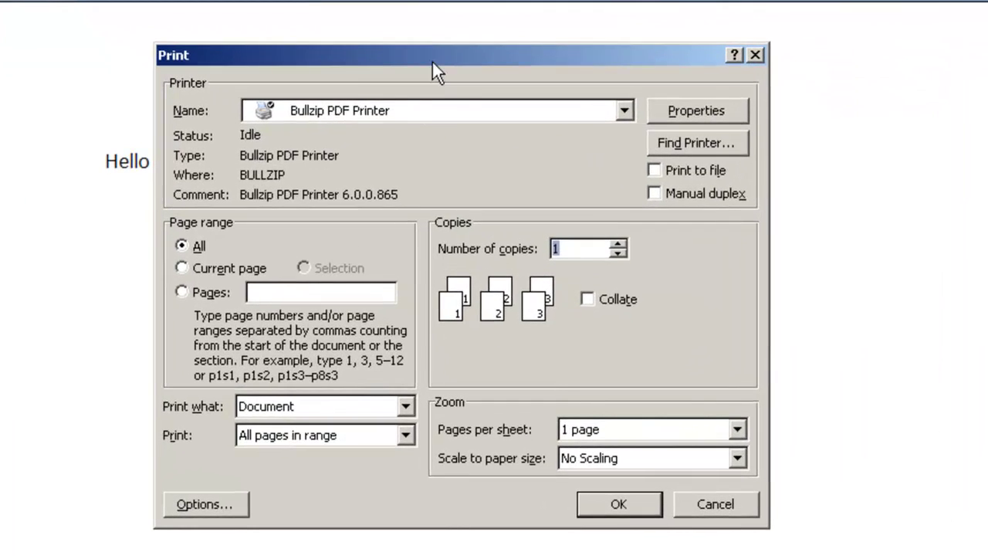
pyautogui.moveTo(438, 57); pyautogui.dragTo(613, 20)
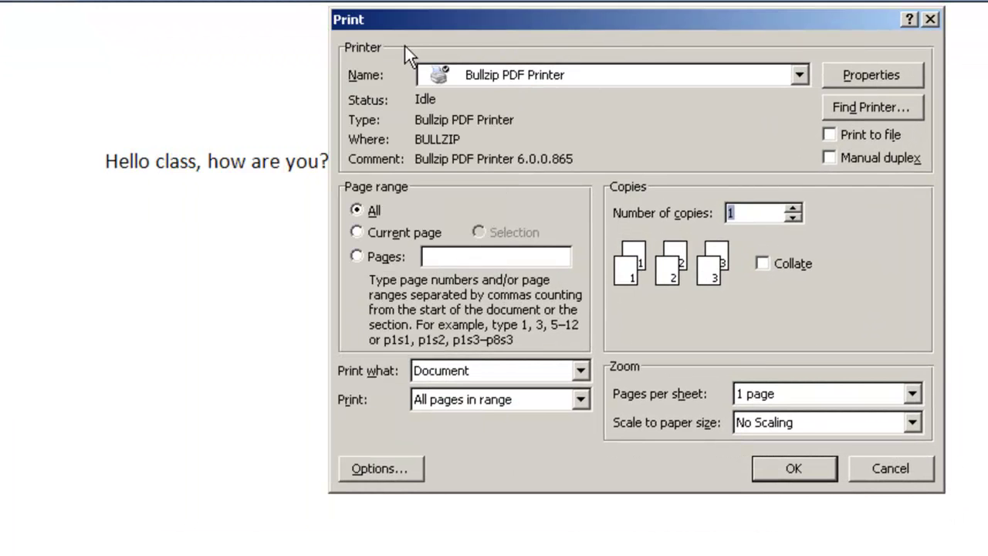
pyautogui.click(556, 78)
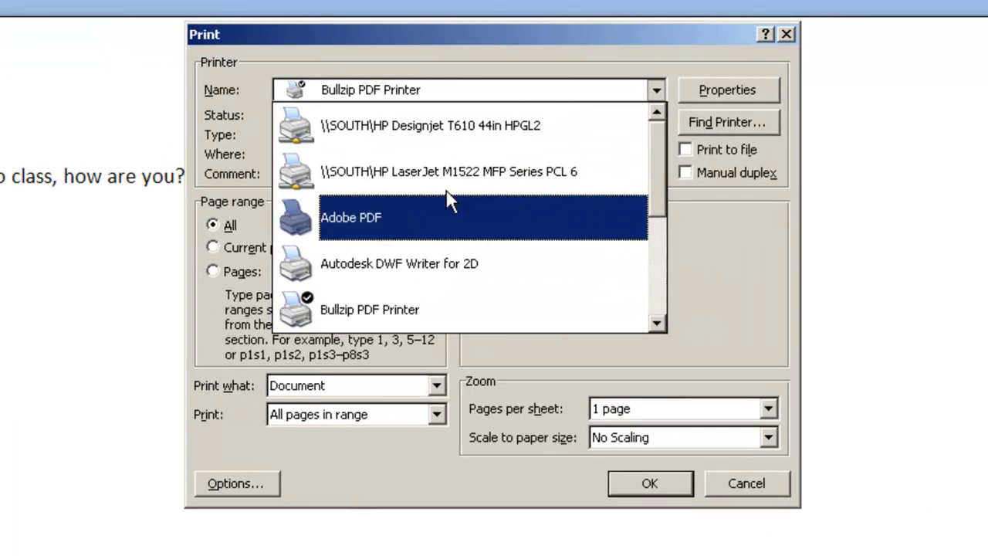
pyautogui.click(453, 271)
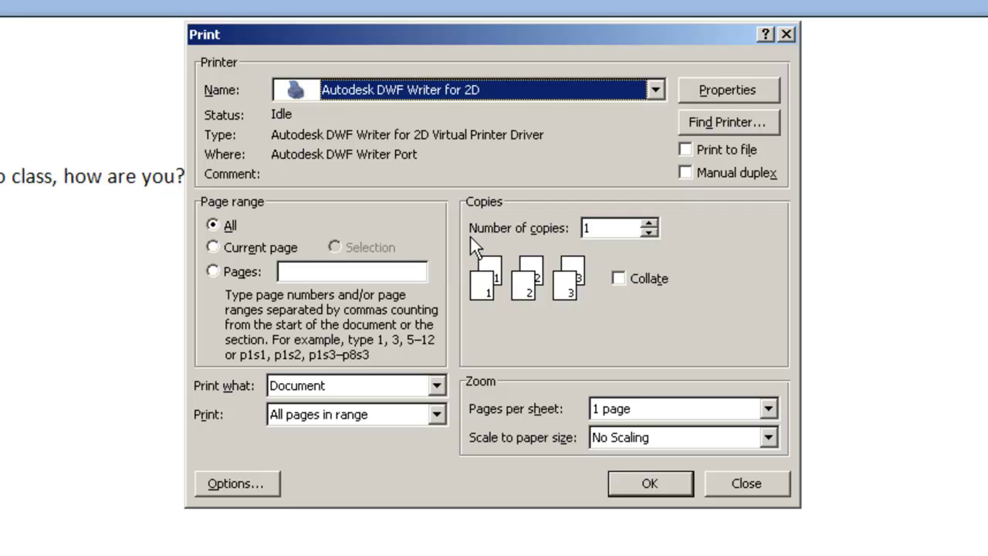
# Step: Review the paper sizes in the DWF Writer's properties, set the print quality to 400 x 400 dpi, and accept the settings
pyautogui.click(728, 92)
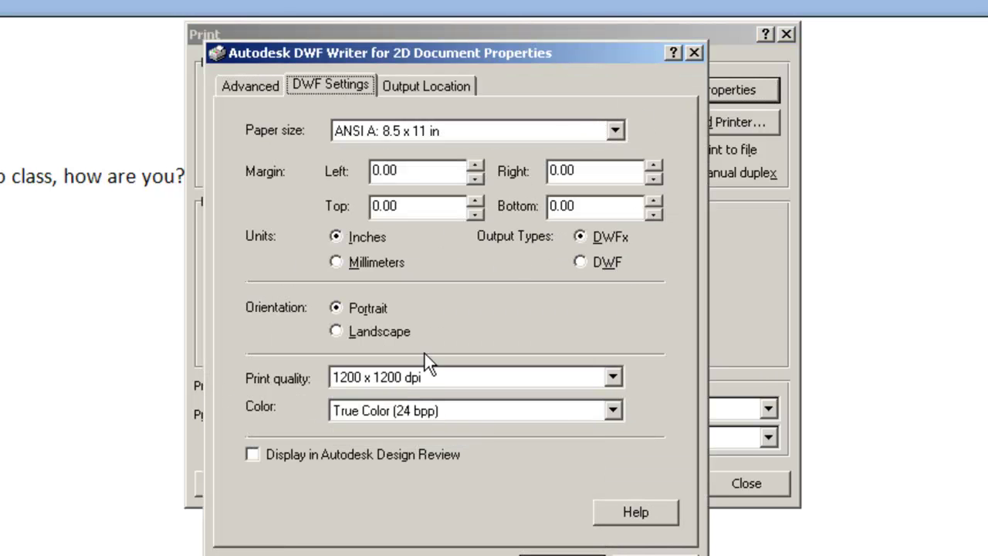
pyautogui.click(444, 131)
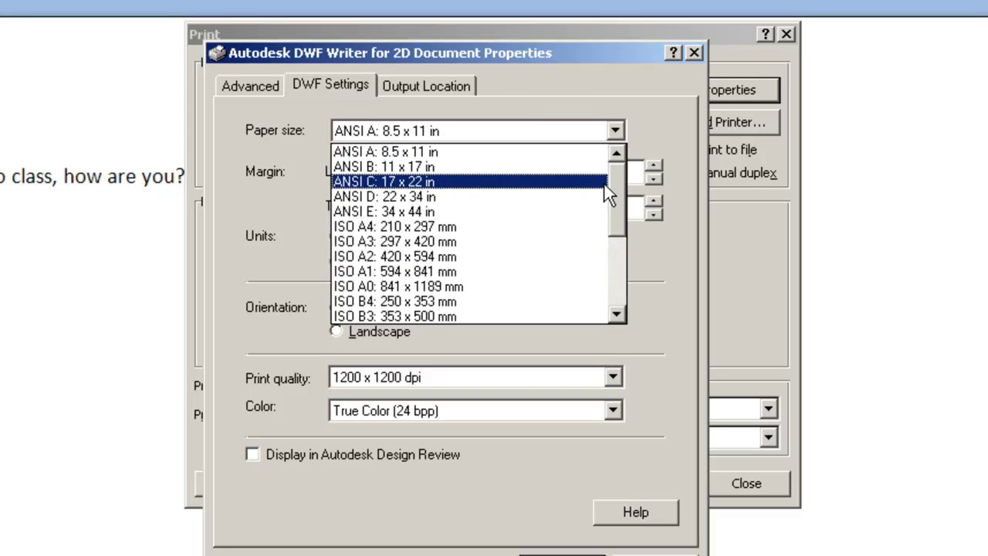
pyautogui.moveTo(610, 188); pyautogui.dragTo(602, 262)
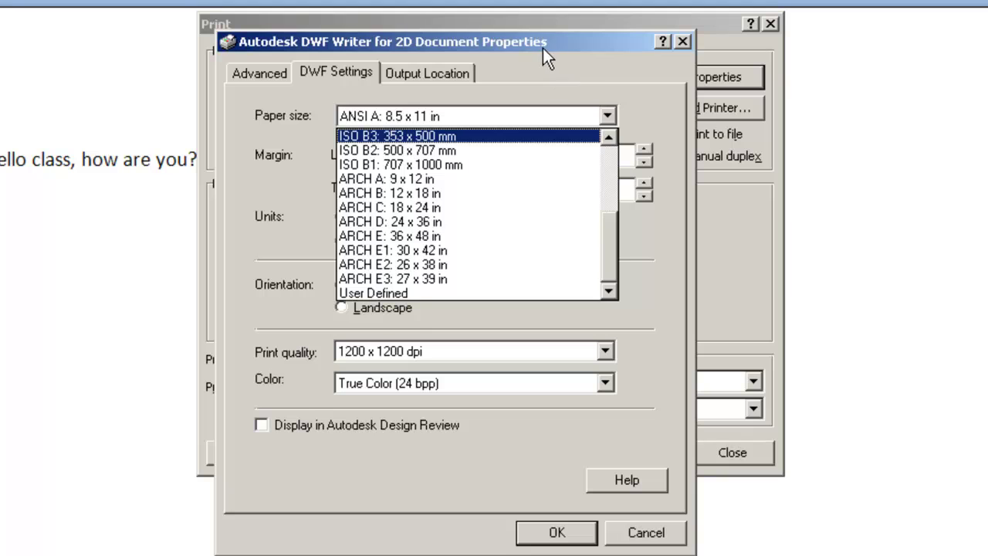
pyautogui.click(515, 85)
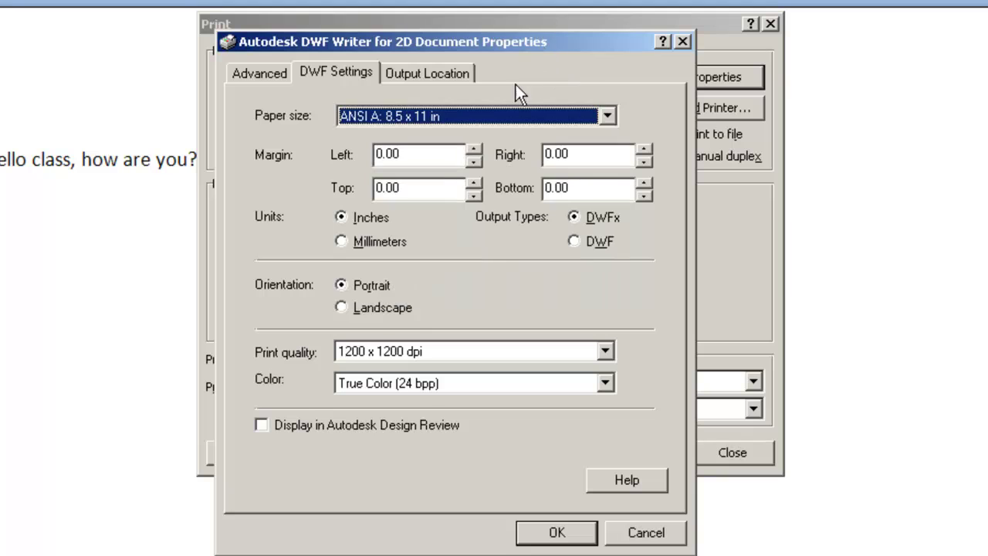
pyautogui.click(444, 357)
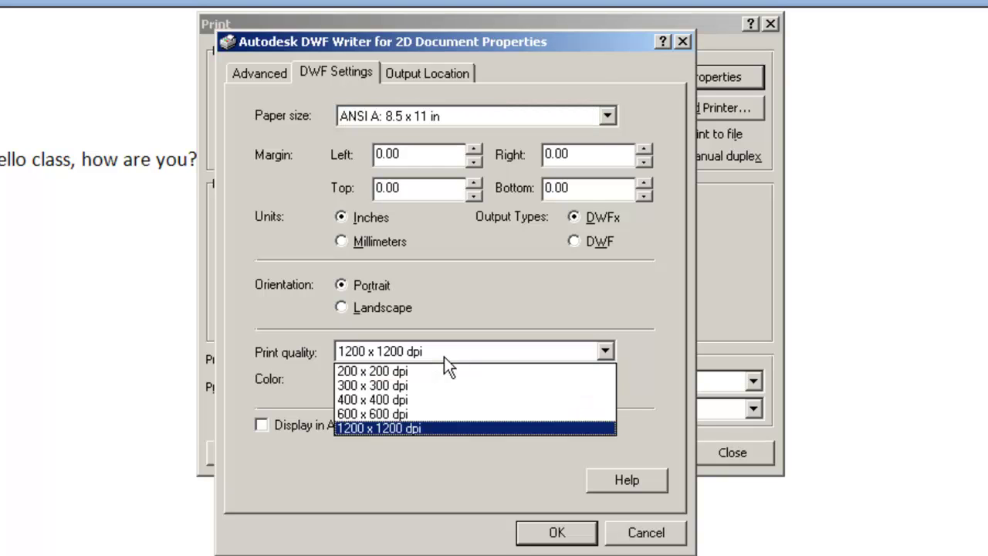
pyautogui.click(432, 402)
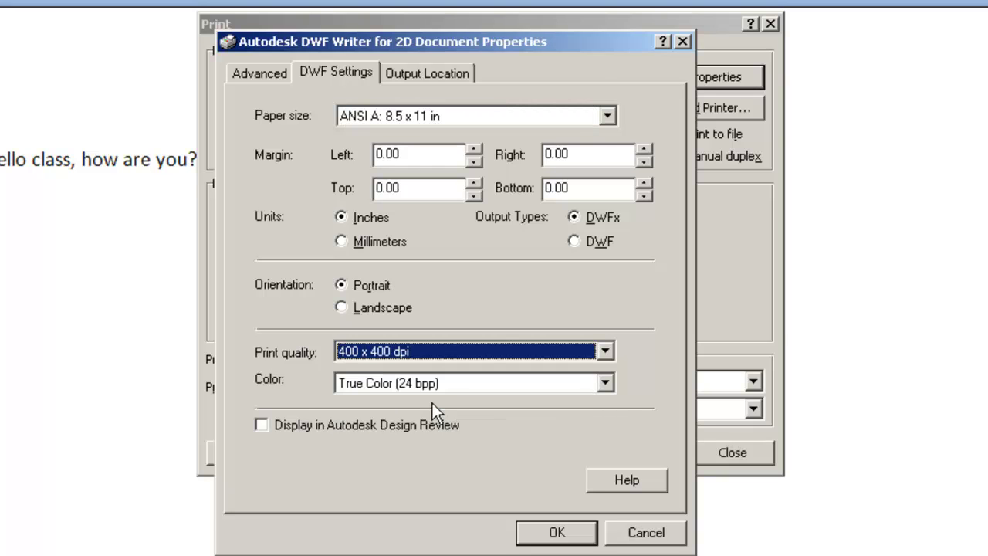
pyautogui.click(416, 351)
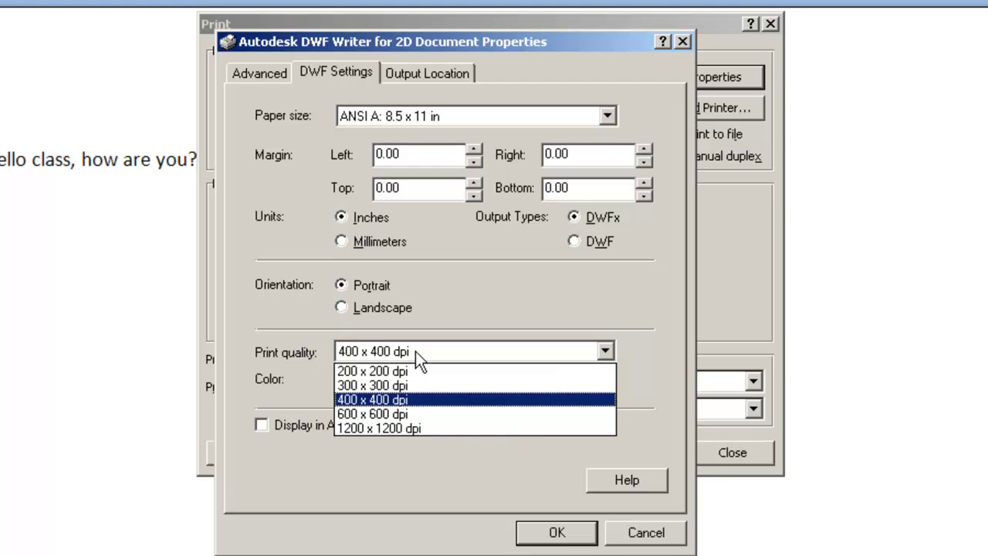
pyautogui.click(385, 400)
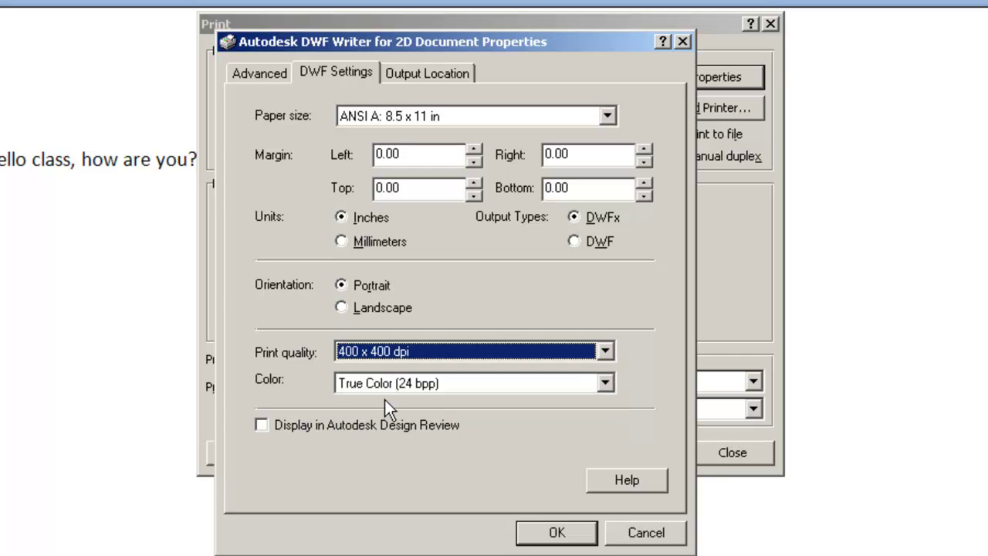
pyautogui.click(561, 531)
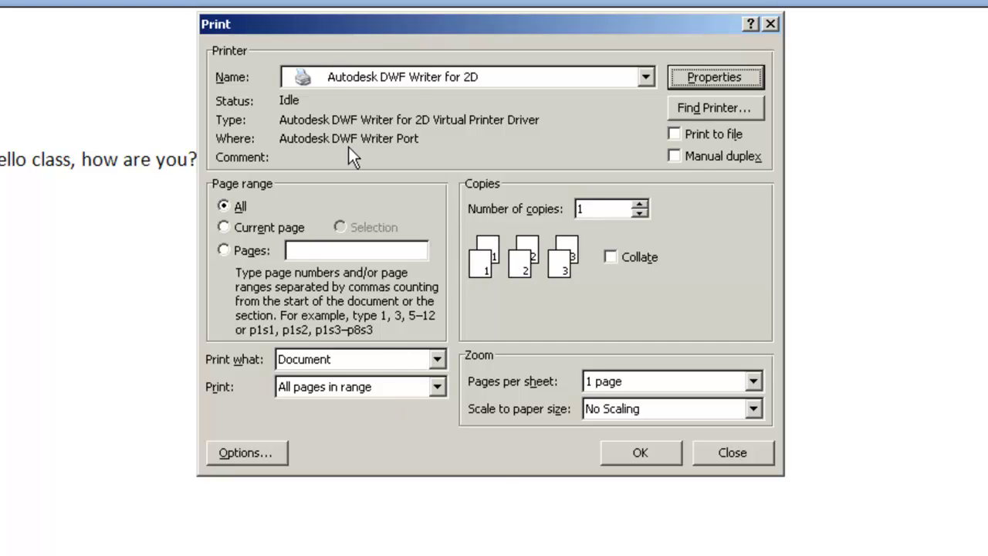
# Step: Print the Word document, save the output as the DWFx file "example file" on the Desktop, and place its icon near the Word file
pyautogui.click(626, 463)
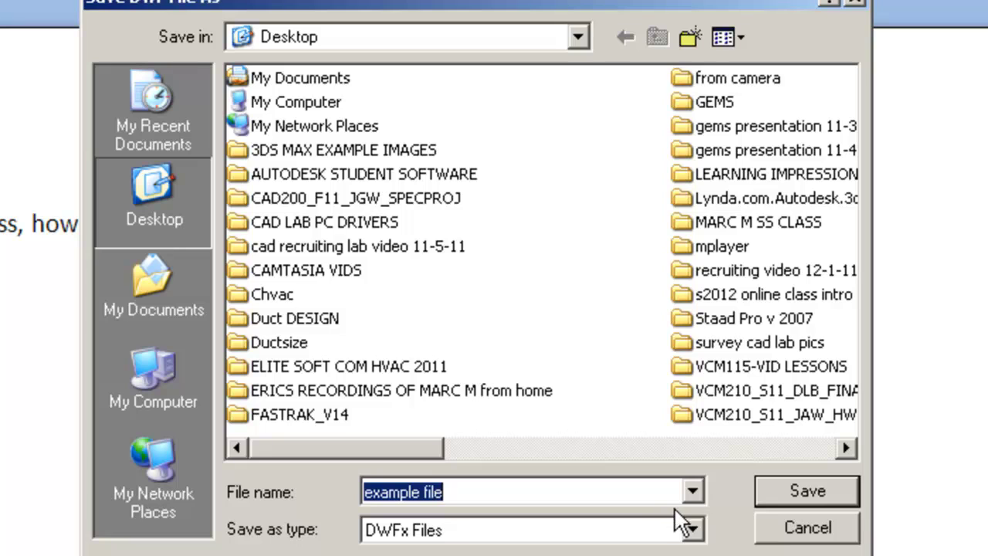
pyautogui.click(780, 496)
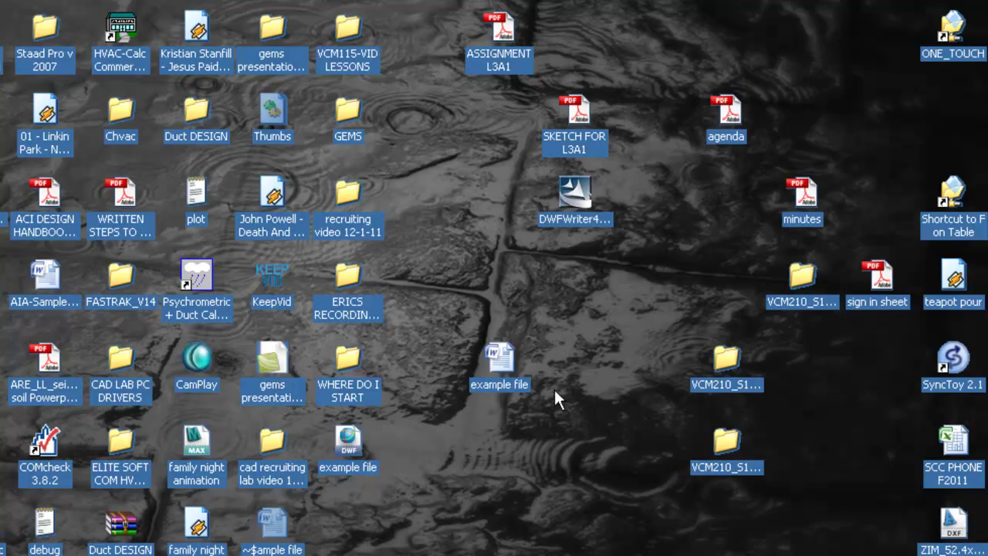
pyautogui.moveTo(347, 442); pyautogui.dragTo(601, 279)
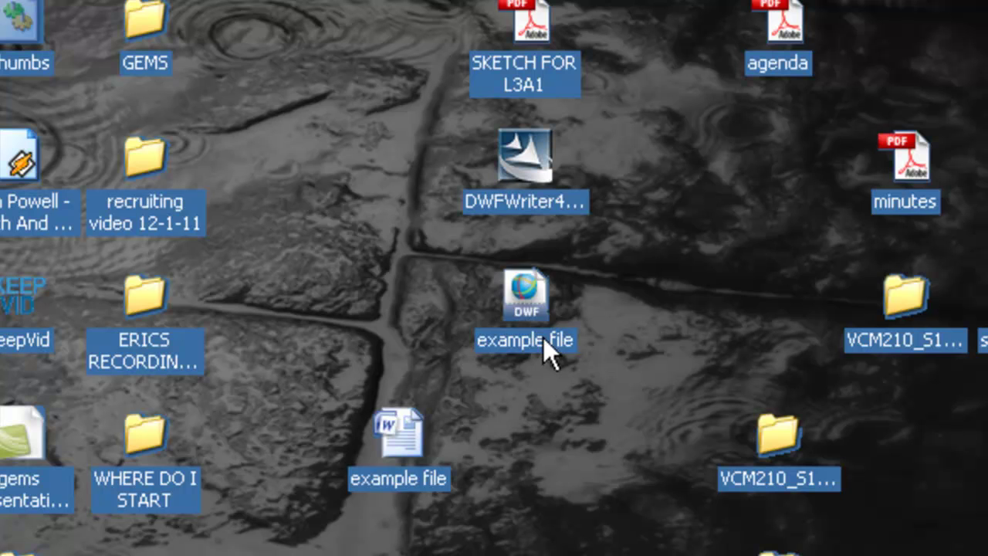
# Step: Open the example file DWFx in Autodesk Design Review and examine how sharply its line of text displays at different magnifications
pyautogui.doubleClick(544, 309)
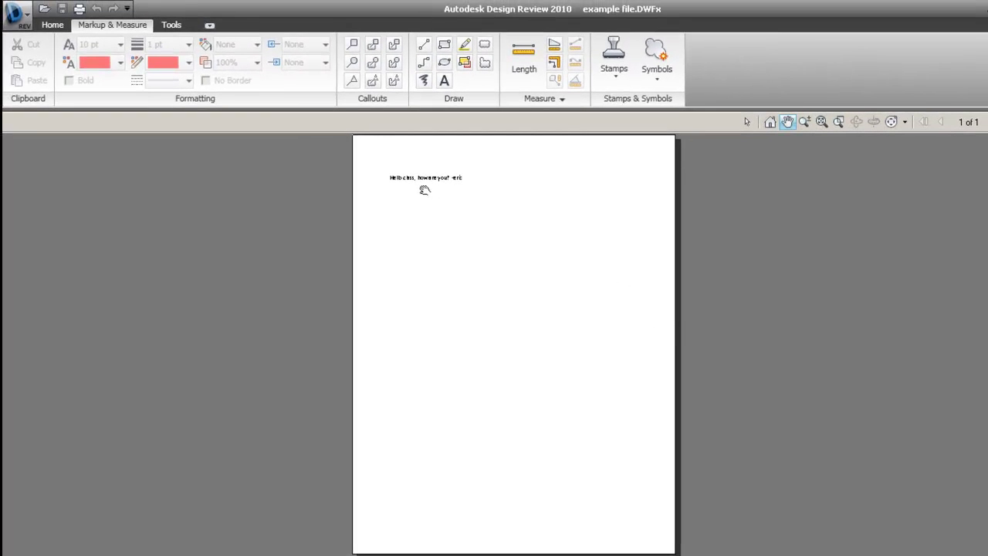
pyautogui.scroll(3, 433, 202)
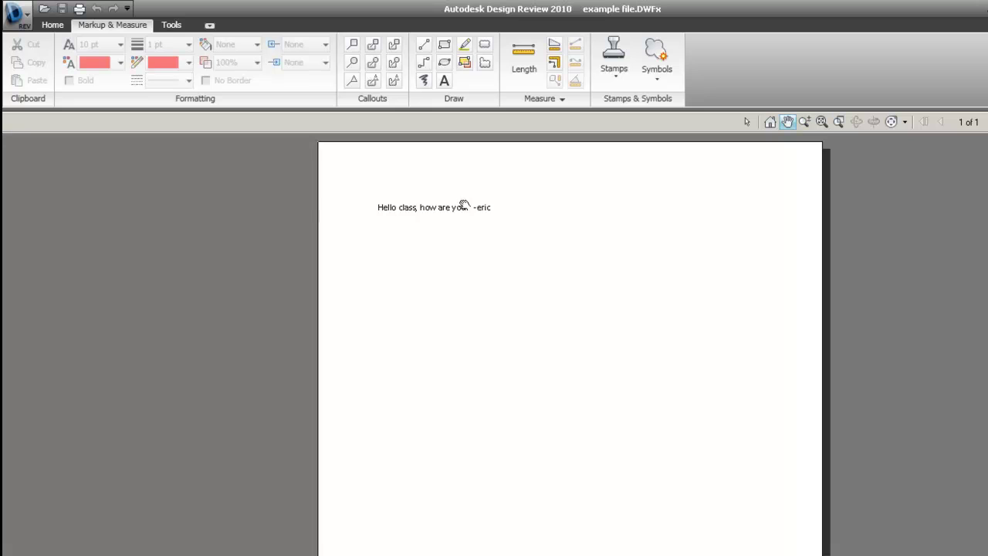
pyautogui.scroll(1, 461, 207)
pyautogui.scroll(-2, 461, 210)
pyautogui.scroll(4, 463, 212)
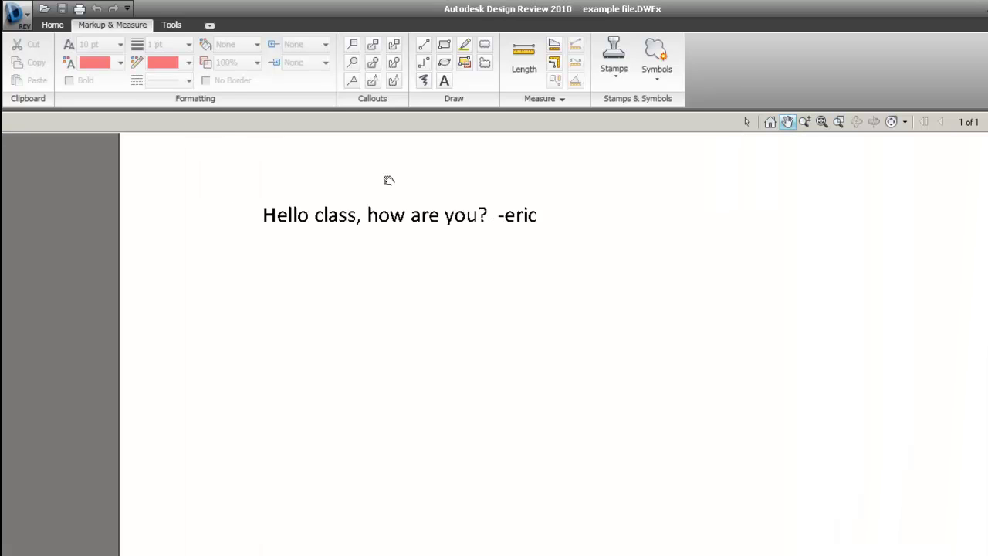
pyautogui.moveTo(386, 181); pyautogui.dragTo(386, 247)
pyautogui.scroll(-2, 441, 263)
pyautogui.scroll(3, 363, 278)
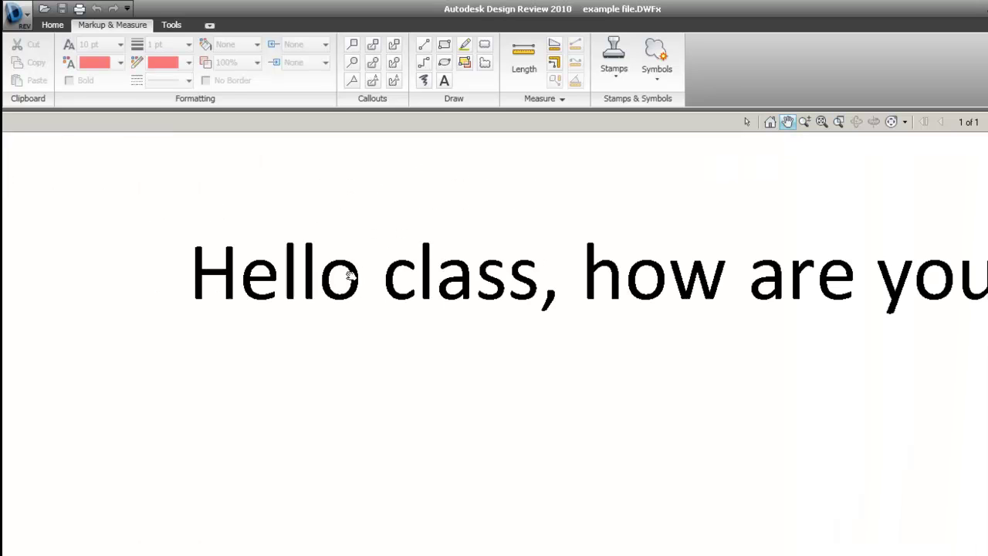
pyautogui.scroll(-4, 379, 283)
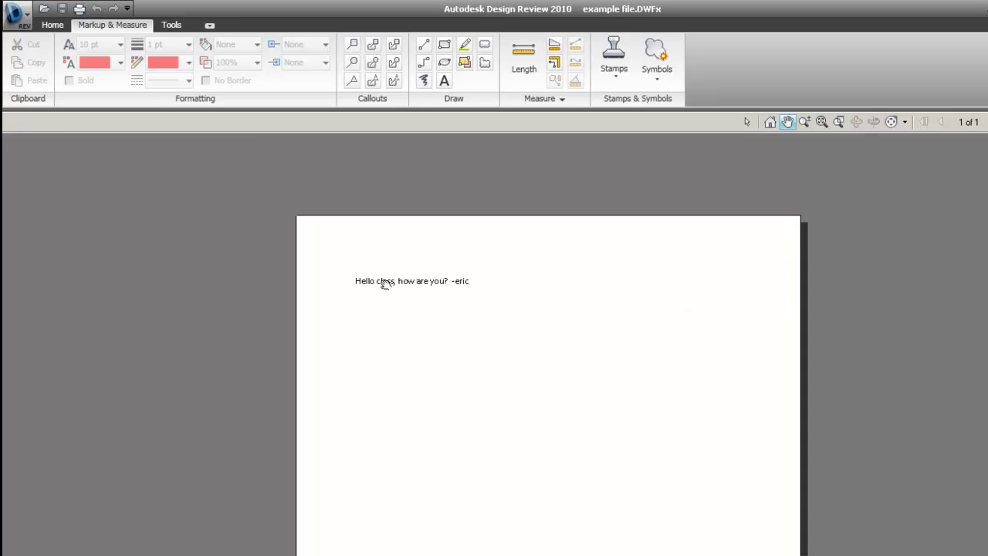
pyautogui.scroll(2, 423, 285)
pyautogui.moveTo(474, 271); pyautogui.dragTo(401, 263)
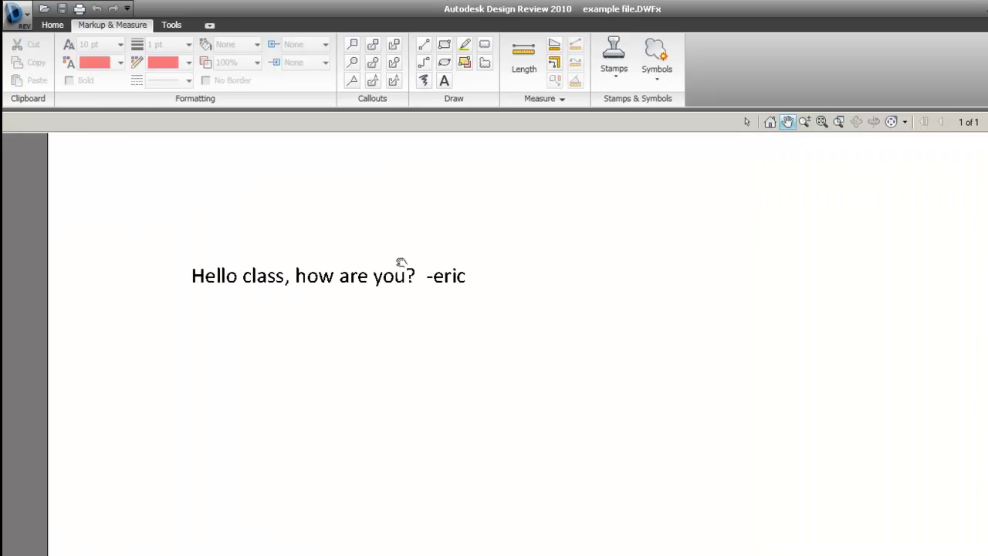
# Step: Draw a freehand red markup loop around the end of the text line and delete it
pyautogui.click(423, 81)
pyautogui.moveTo(512, 231)
pyautogui.mouseDown()
pyautogui.moveTo(386, 267)
pyautogui.moveTo(548, 265)
pyautogui.moveTo(469, 233)
pyautogui.mouseUp()
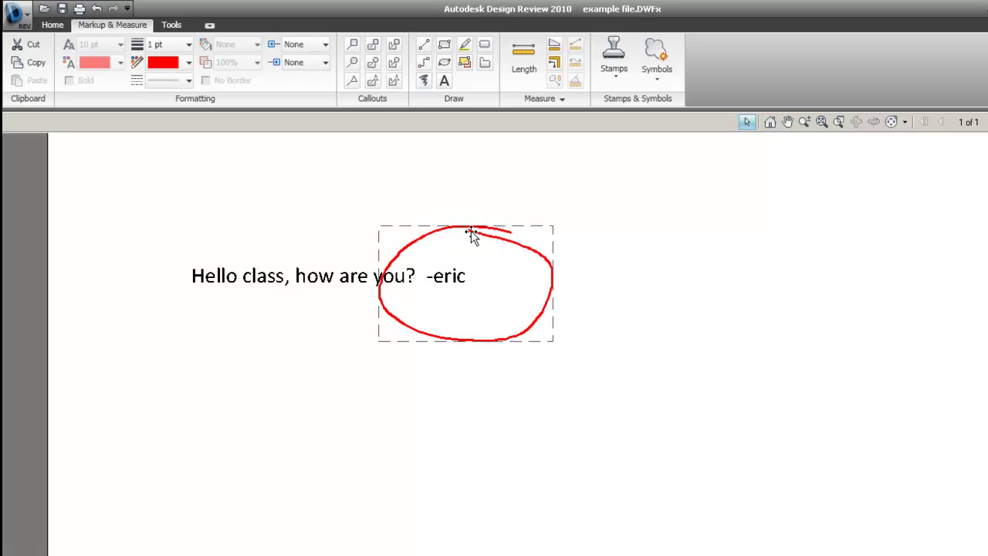
pyautogui.press('Delete')
pyautogui.scroll(-2, 471, 233)
pyautogui.scroll(-2, 471, 232)
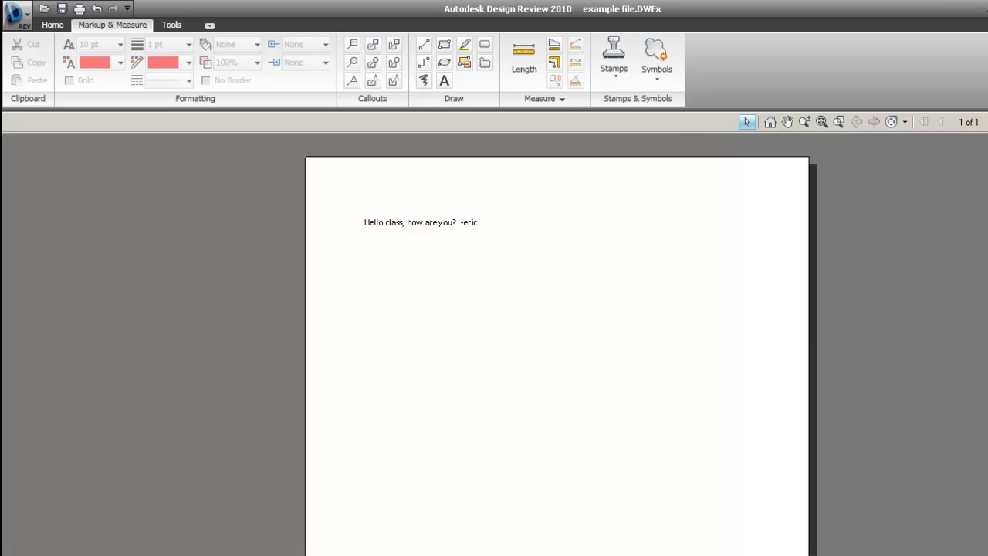
# Step: Close Design Review, then place the desktop image "OneTouch Dec 06, 2011 (1)" beside the example DWFx file and open it
pyautogui.click(986, 4)
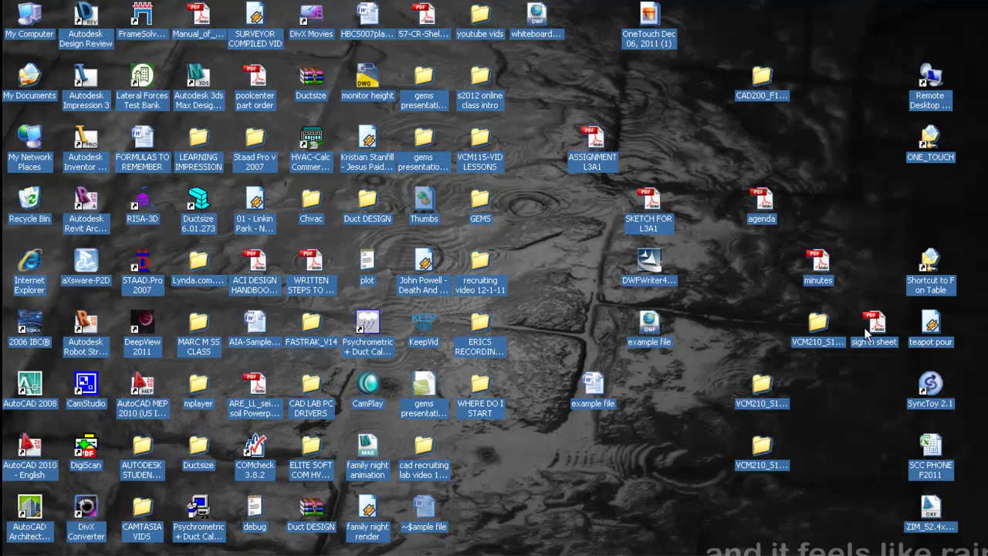
pyautogui.moveTo(655, 15); pyautogui.dragTo(592, 325)
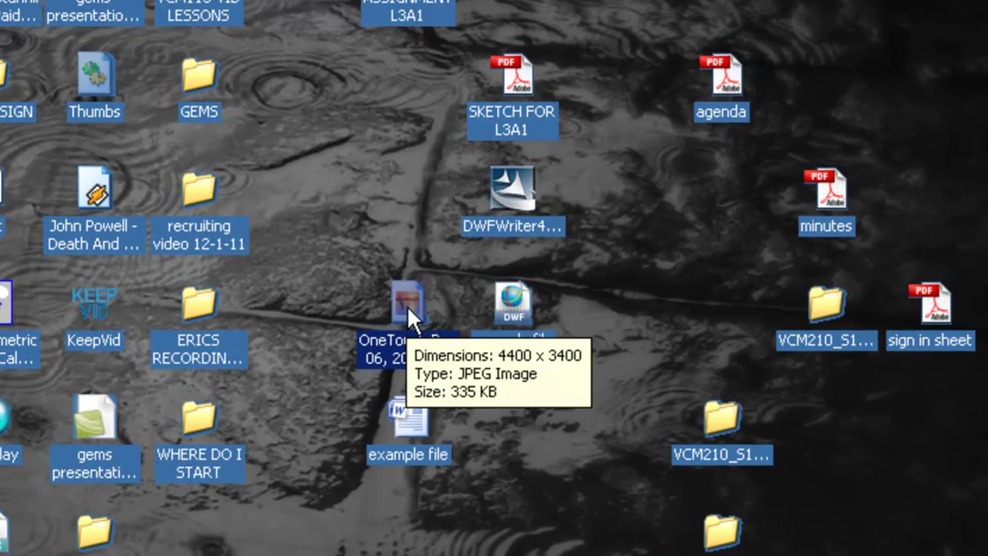
pyautogui.doubleClick(407, 305)
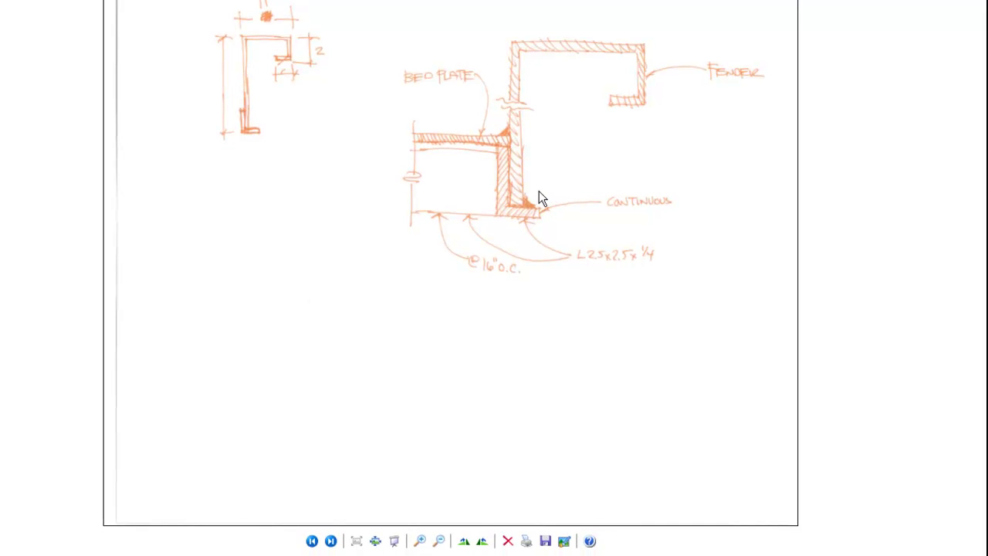
# Step: Start printing the sketch image with the Photo Printing Wizard and choose Autodesk DWF Writer for 2D as the printer
pyautogui.click(526, 541)
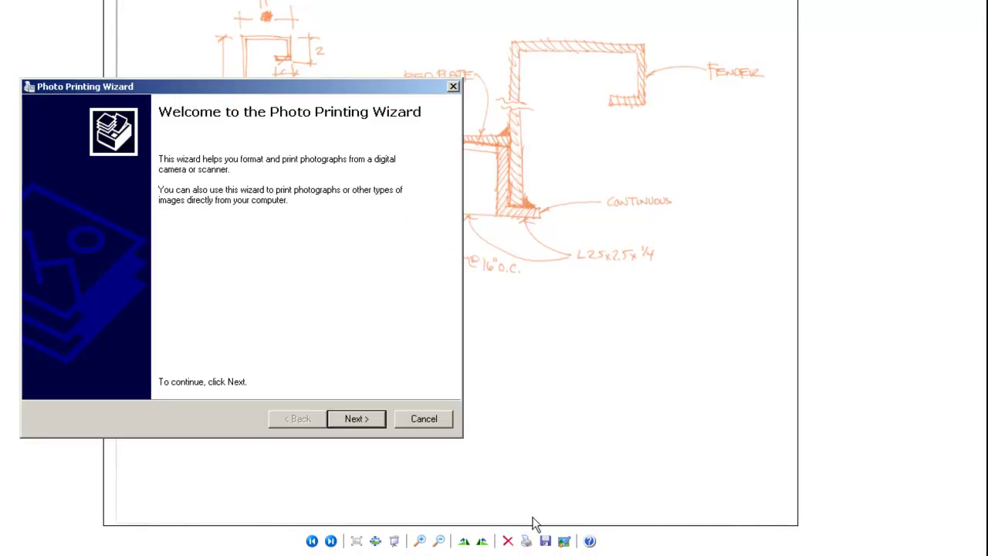
pyautogui.click(355, 421)
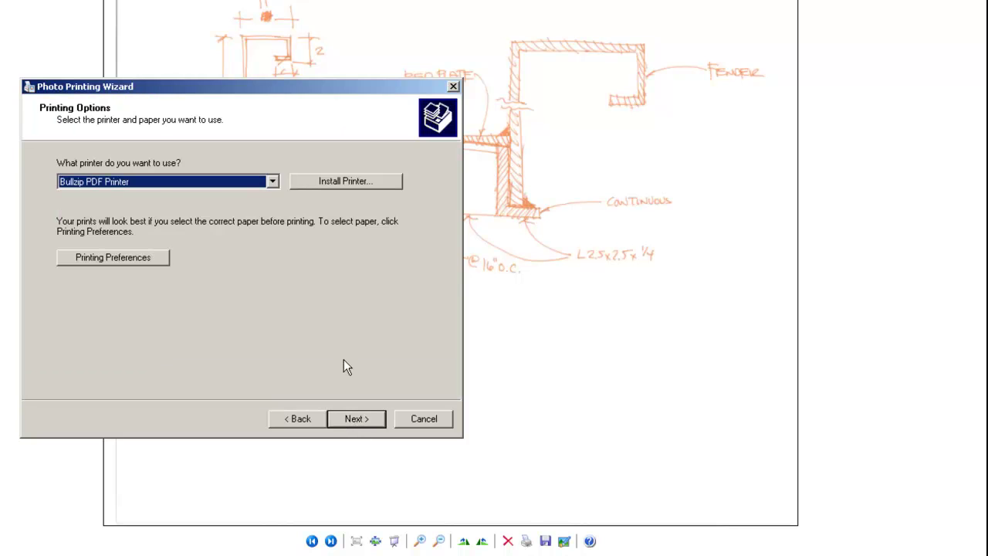
pyautogui.click(216, 185)
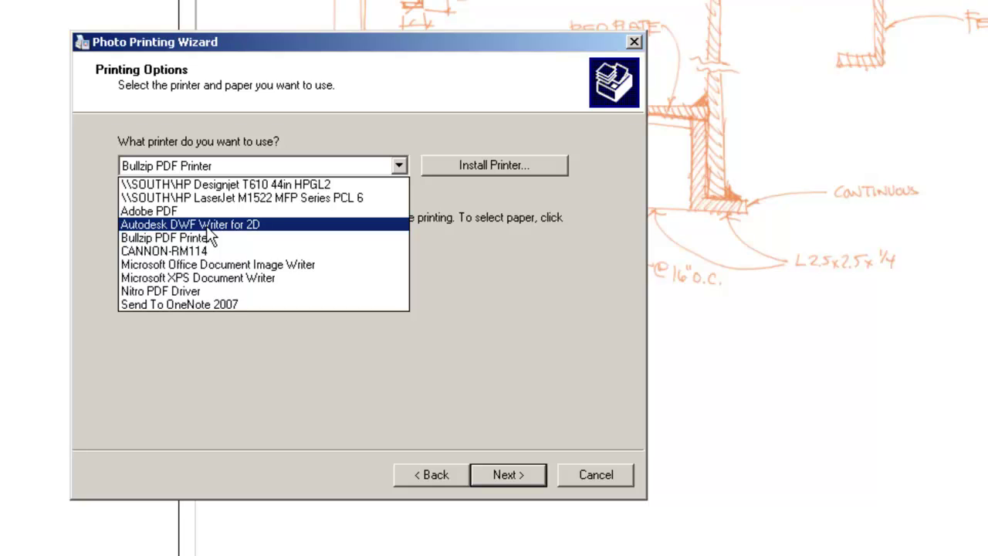
pyautogui.click(246, 223)
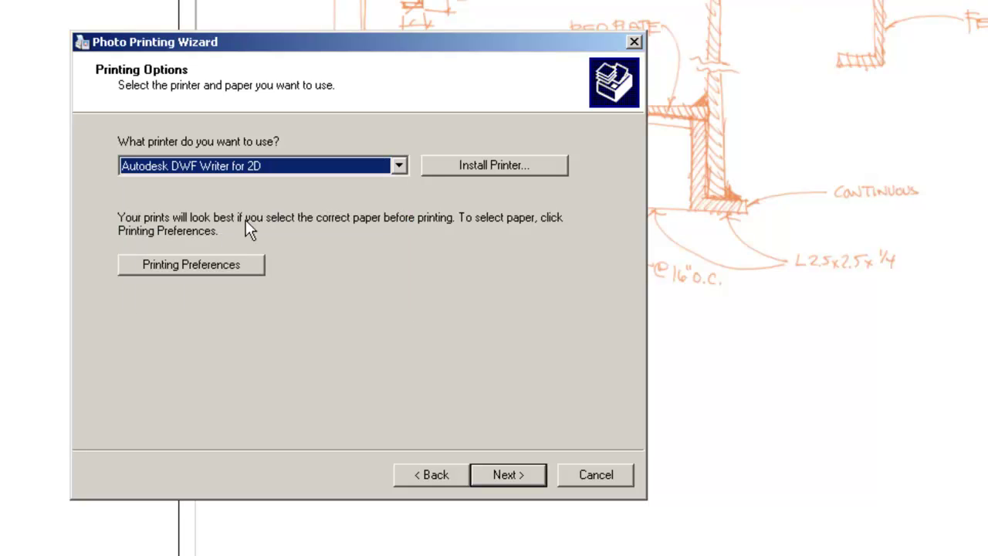
# Step: Set the DWF Writer's print quality to 600 x 600 dpi in the printing preferences and accept the settings
pyautogui.click(263, 264)
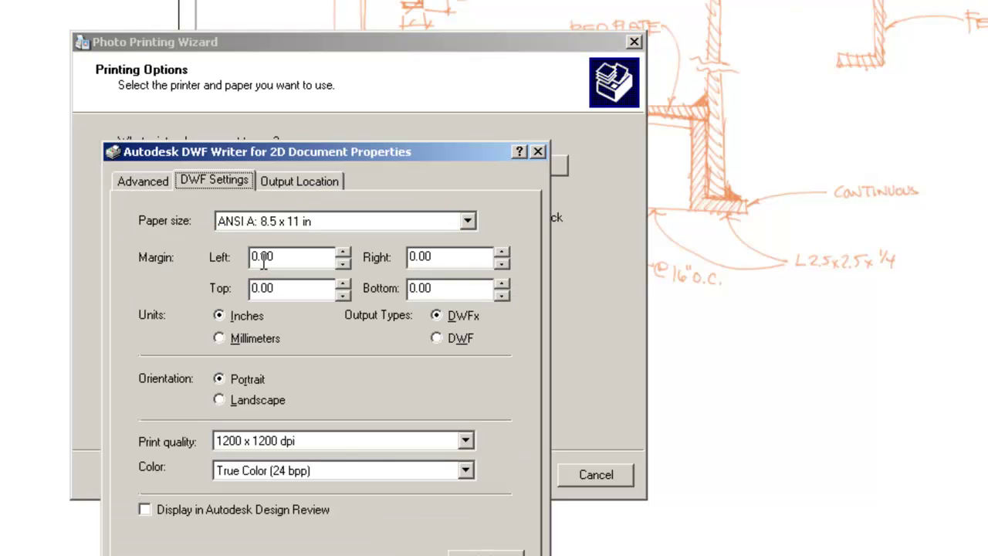
pyautogui.click(309, 441)
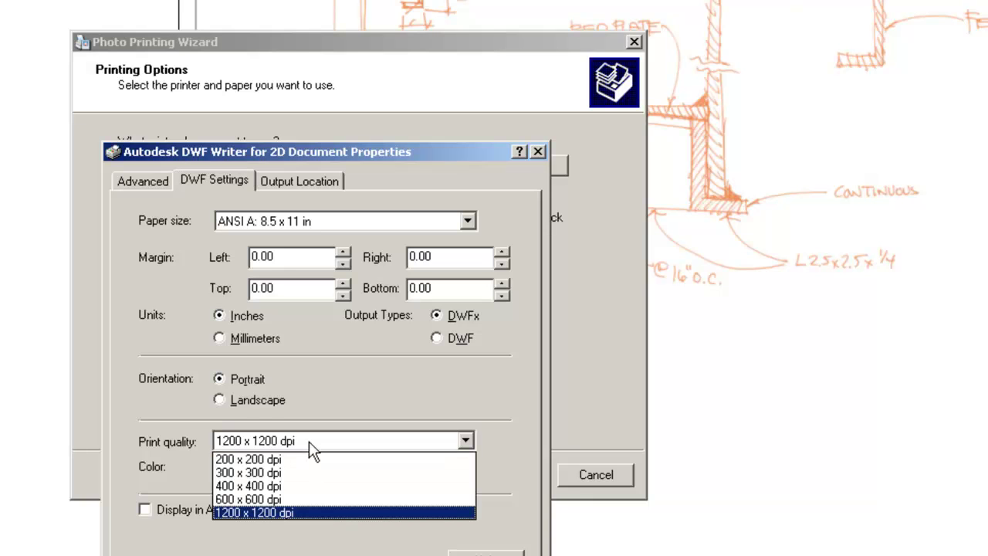
pyautogui.click(315, 499)
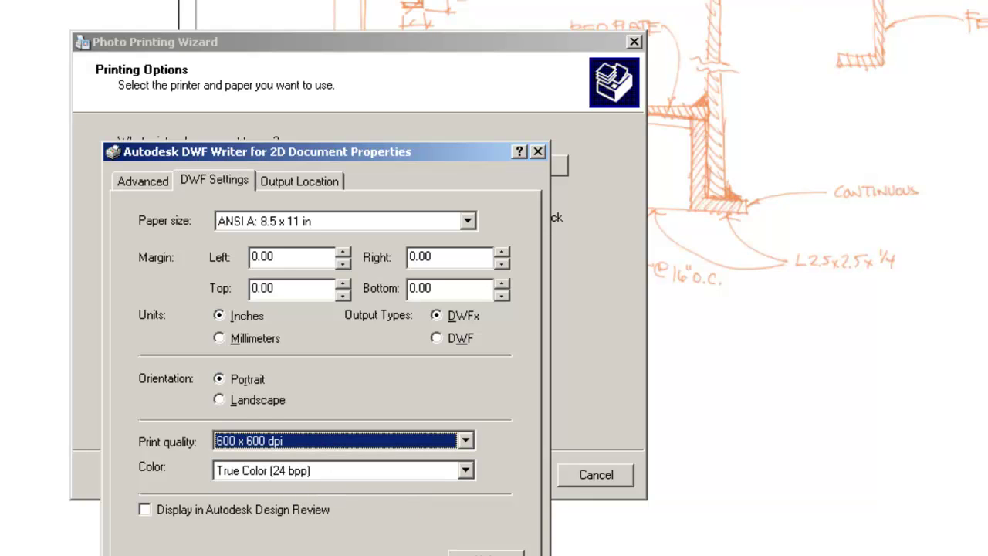
pyautogui.click(421, 555)
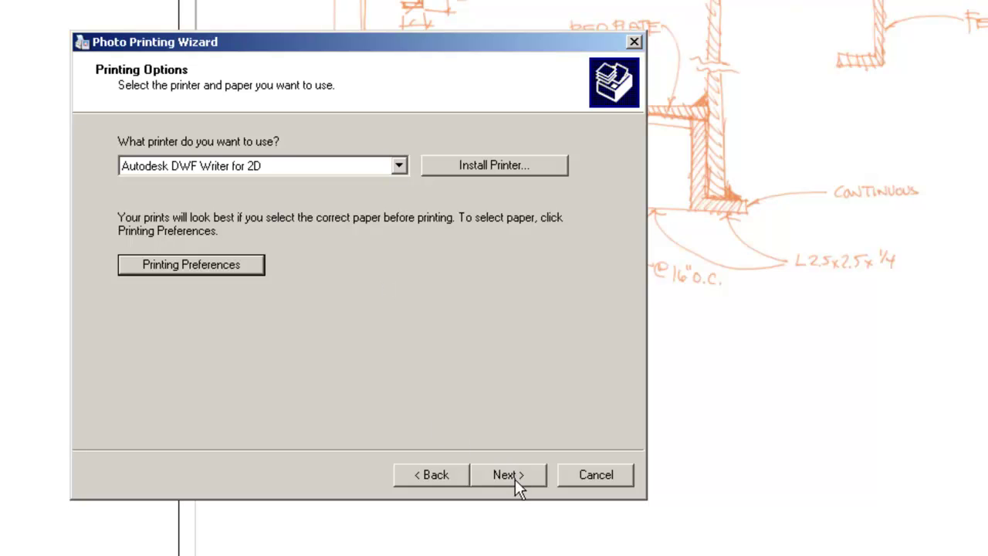
# Step: Review the DWF Writer's font embedding, DWF settings and file output location, and close the preferences
pyautogui.click(261, 264)
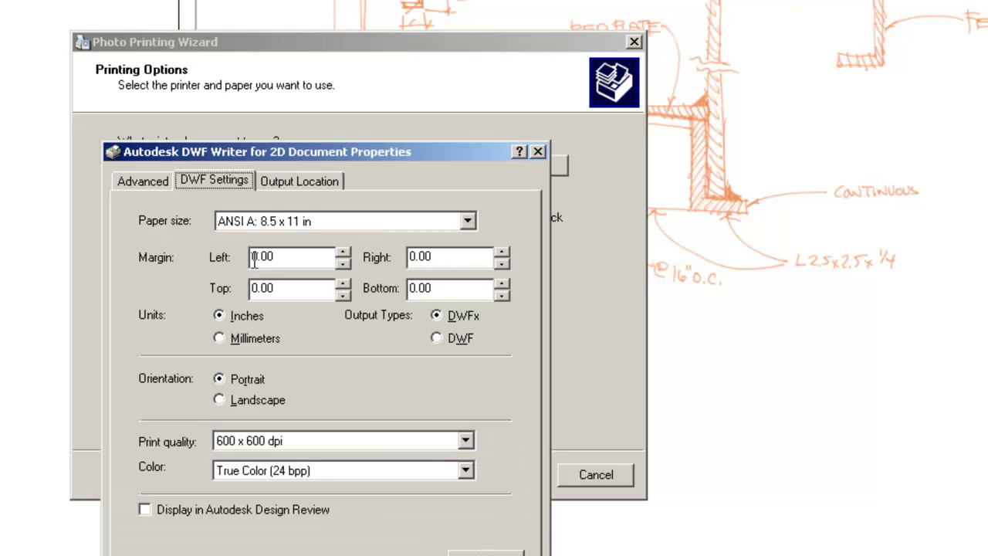
pyautogui.click(261, 182)
pyautogui.click(148, 183)
pyautogui.click(210, 182)
pyautogui.click(160, 181)
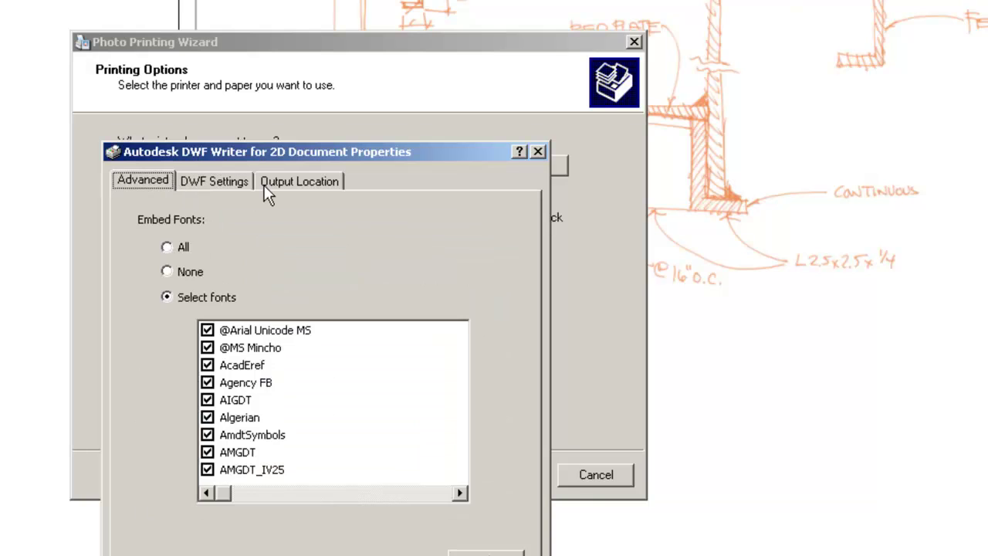
pyautogui.click(274, 179)
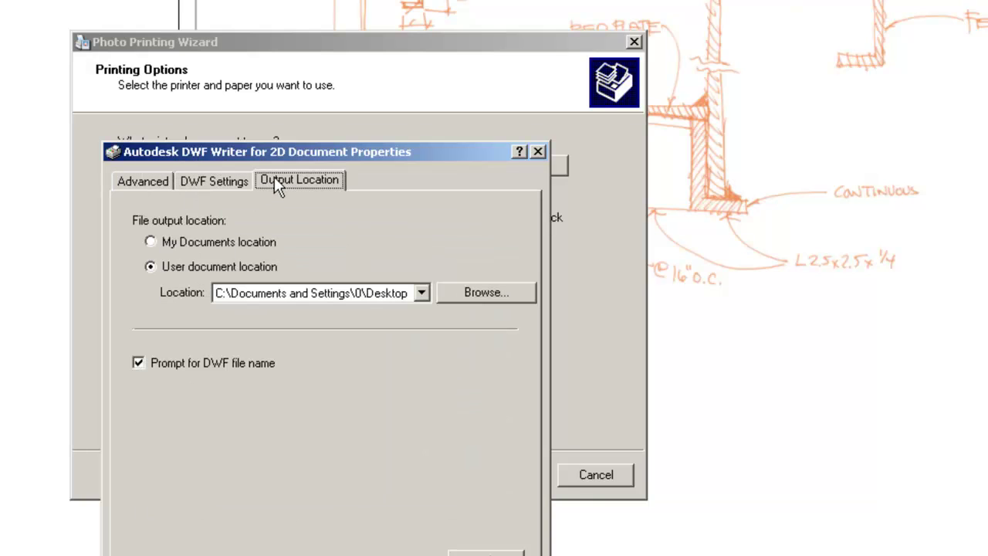
pyautogui.click(537, 152)
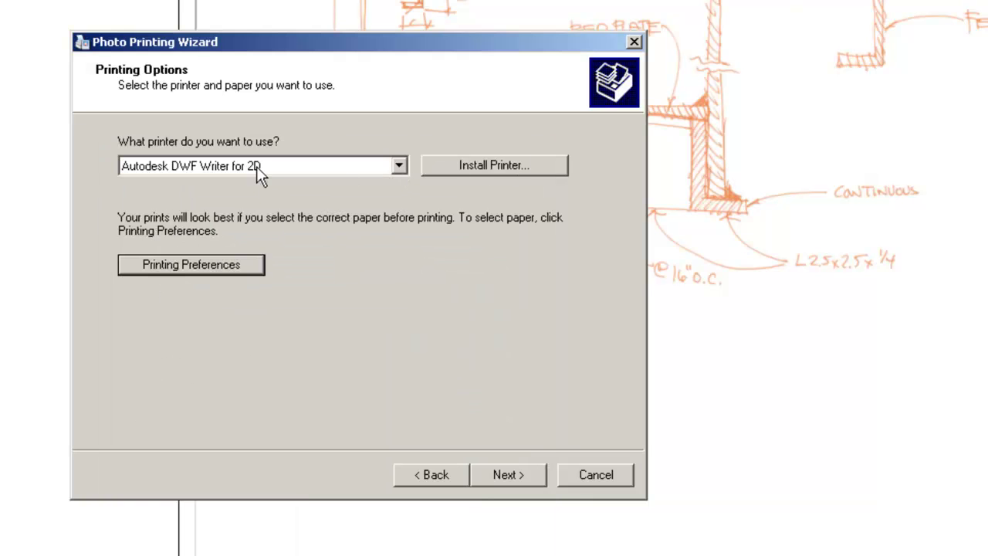
# Step: Print the image with the full page fax print layout, save it to the Desktop as the DWFx file "sketch", and finish the wizard
pyautogui.click(505, 477)
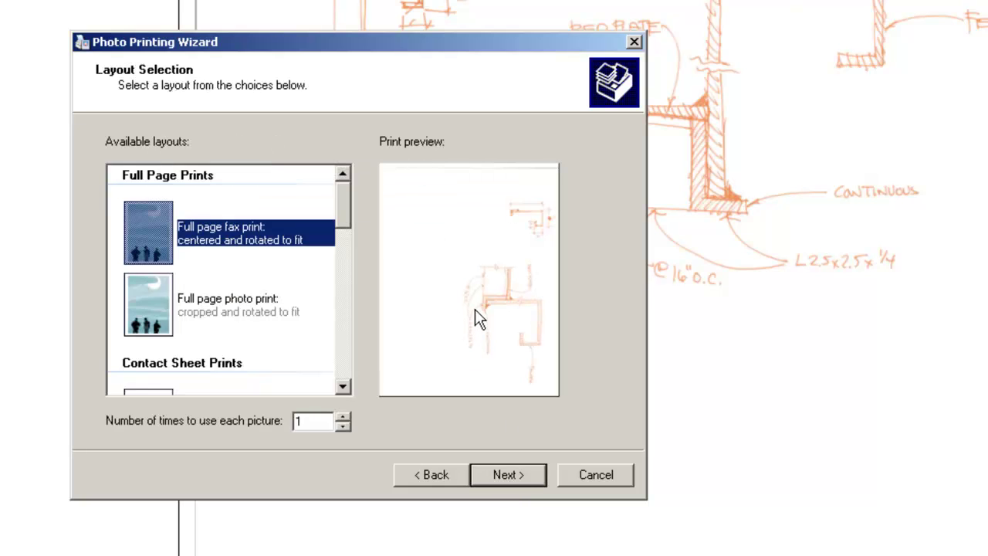
pyautogui.click(523, 474)
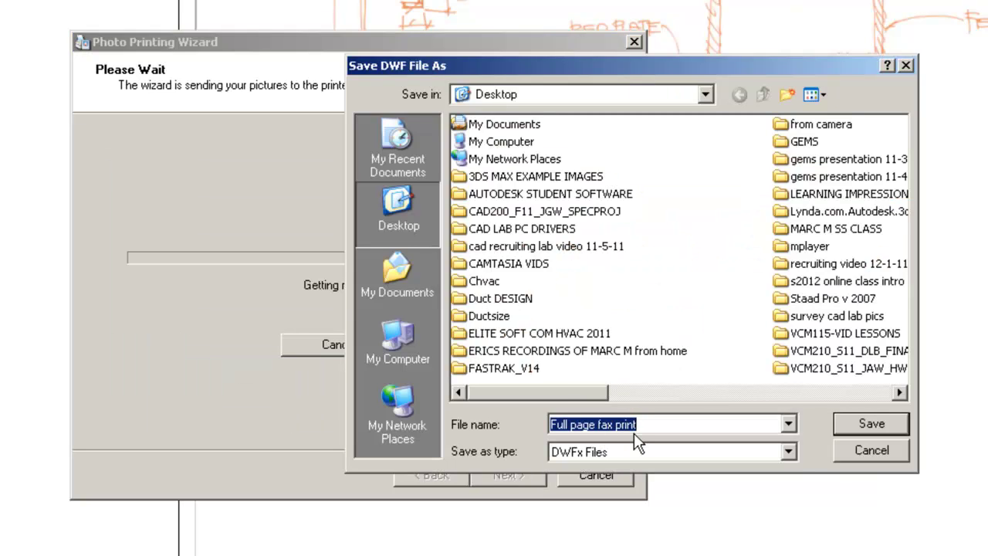
pyautogui.write('sketch')
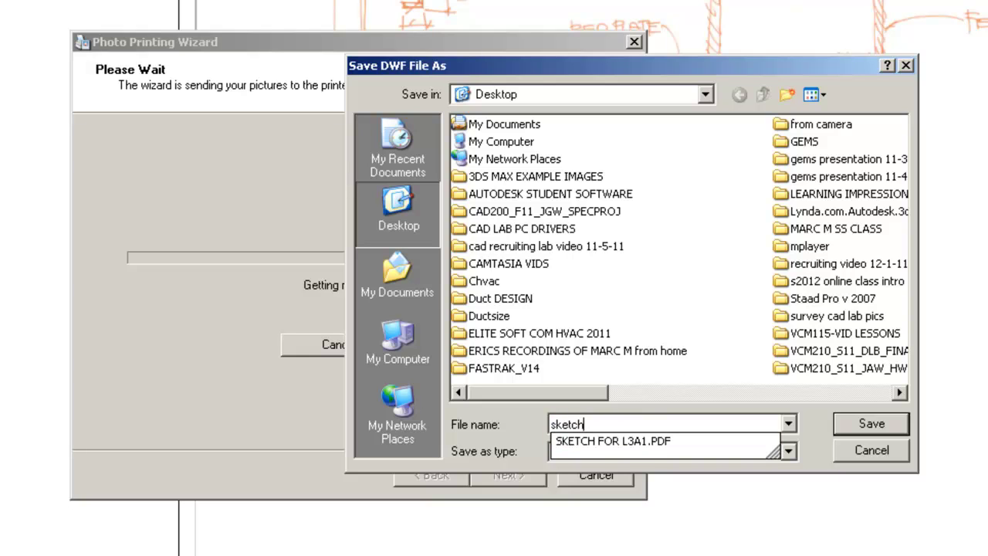
pyautogui.click(635, 434)
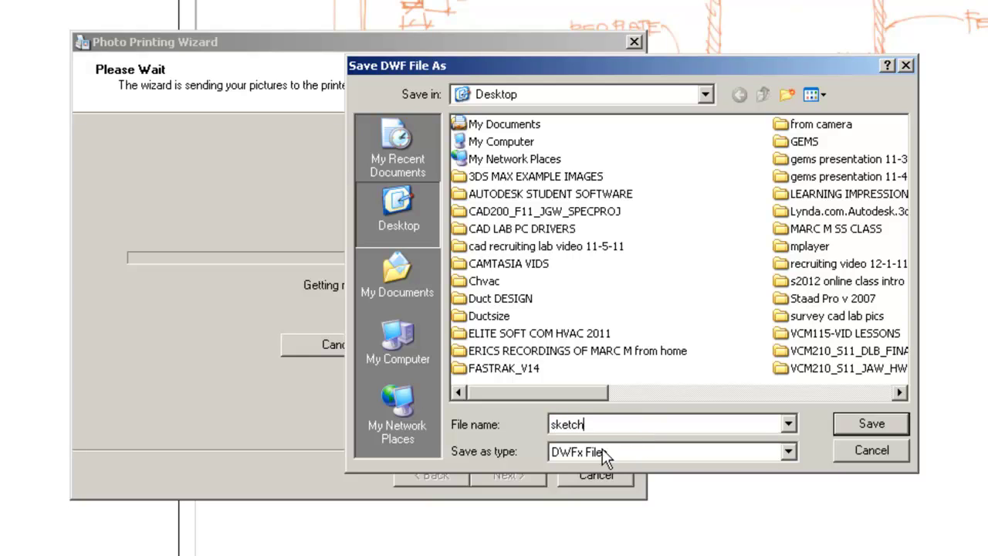
pyautogui.click(874, 421)
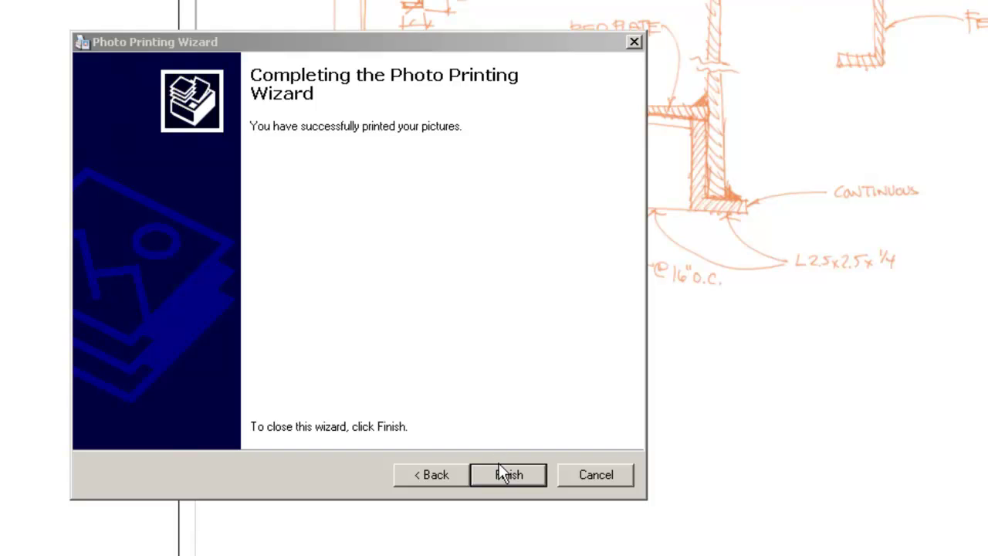
pyautogui.click(508, 474)
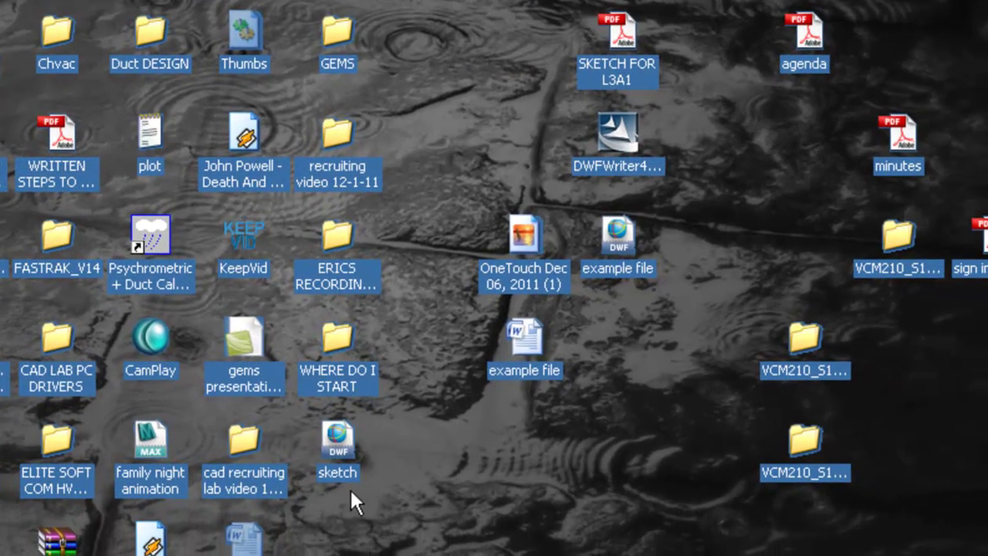
# Step: Place the sketch DWFx file beside the example DWFx file on the desktop and open it in Autodesk Design Review for viewing
pyautogui.moveTo(673, 245); pyautogui.dragTo(675, 244)
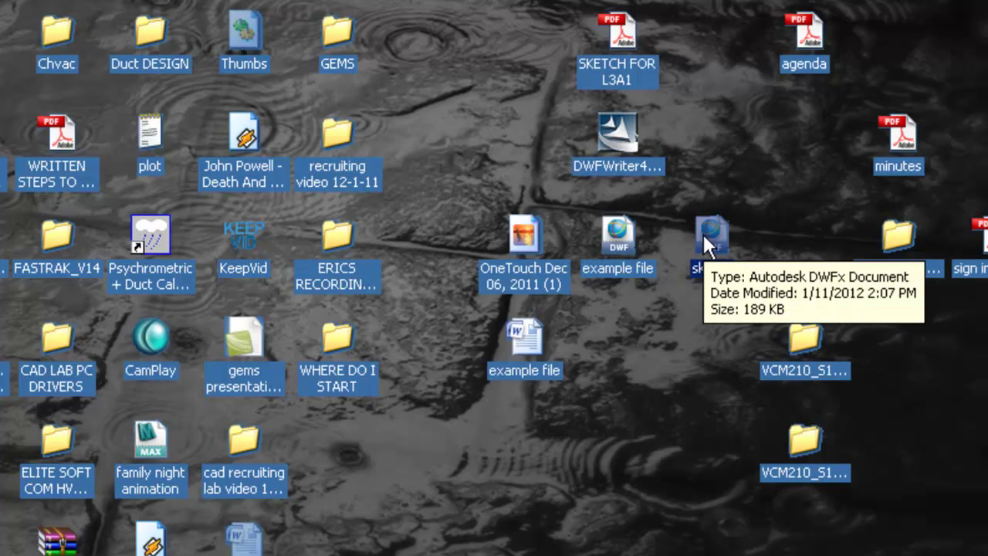
pyautogui.doubleClick(709, 236)
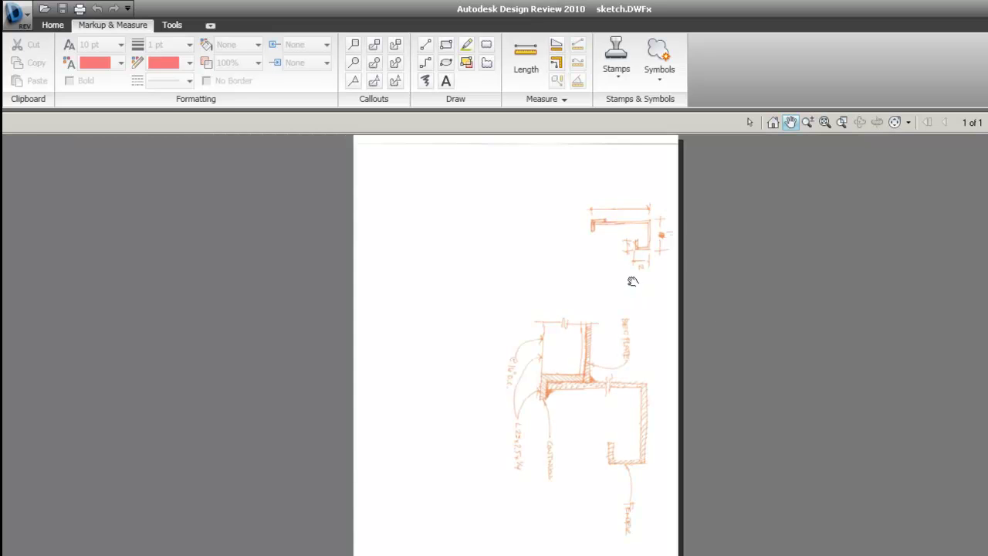
pyautogui.moveTo(634, 280); pyautogui.dragTo(577, 271)
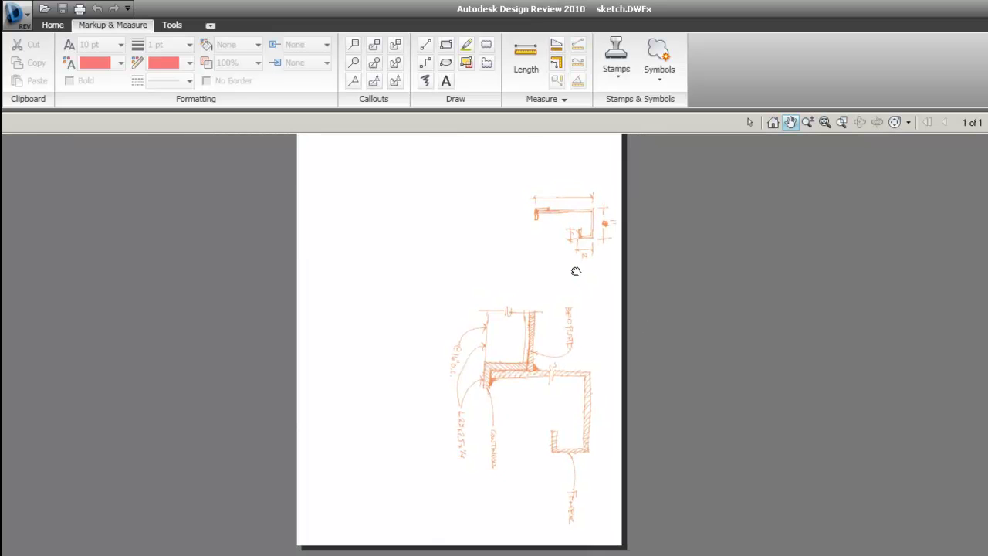
# Step: Rotate the sketch sheet left so its notes read horizontally
pyautogui.scroll(2, 578, 250)
pyautogui.scroll(-2, 578, 253)
pyautogui.click(171, 27)
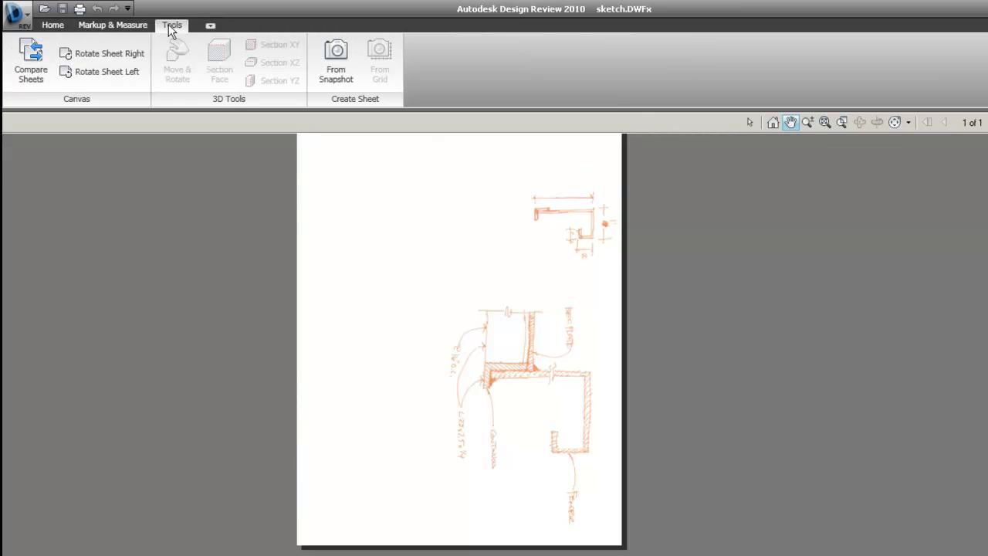
pyautogui.click(122, 75)
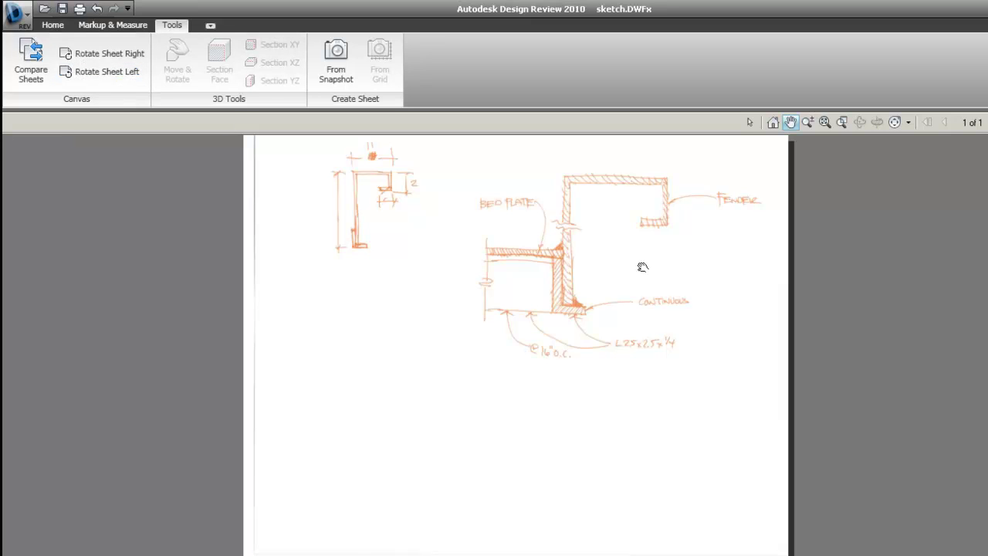
# Step: Draw a freehand markup loop around the bed plate connection in the sketch and delete it
pyautogui.scroll(2, 598, 265)
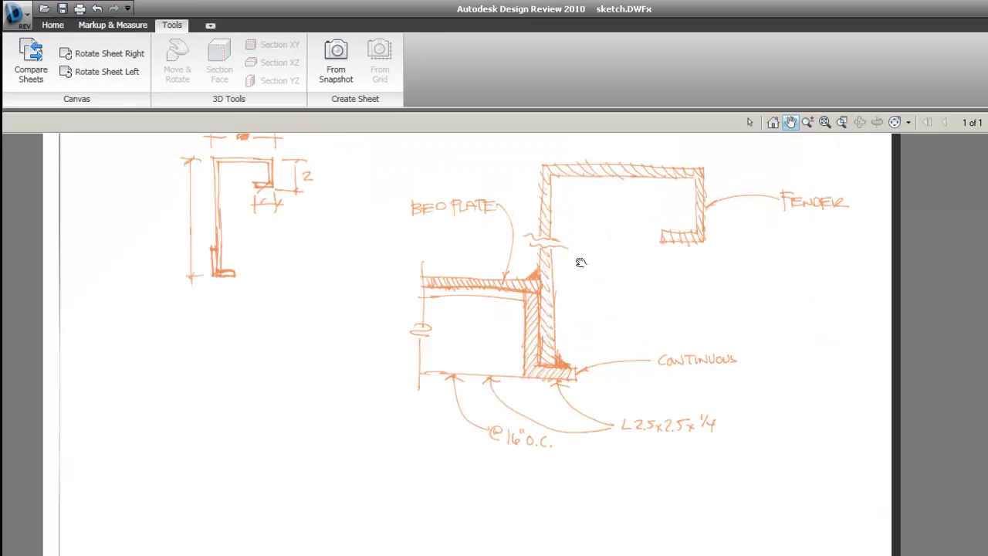
pyautogui.scroll(2, 551, 258)
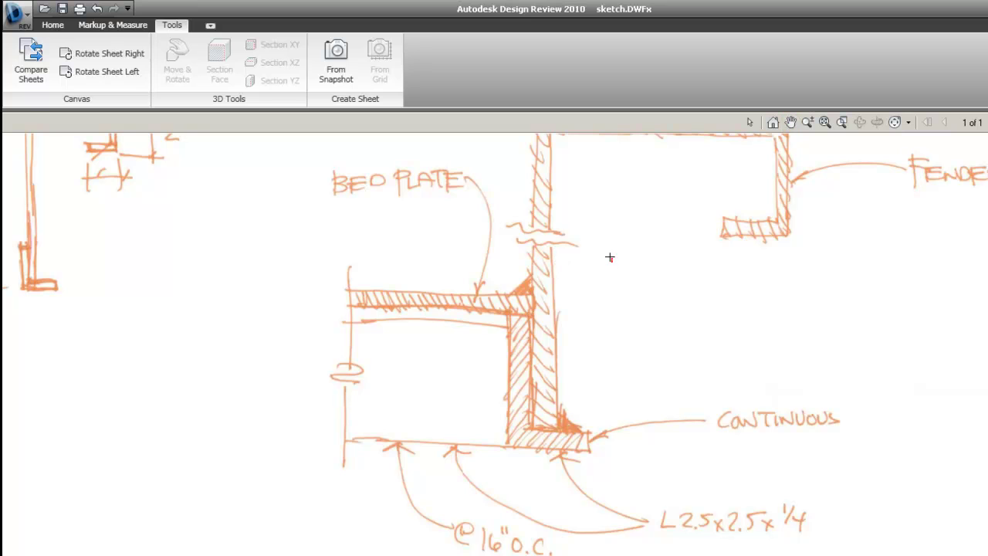
pyautogui.moveTo(610, 257)
pyautogui.mouseDown()
pyautogui.moveTo(592, 404)
pyautogui.moveTo(579, 257)
pyautogui.mouseUp()
pyautogui.click(651, 323)
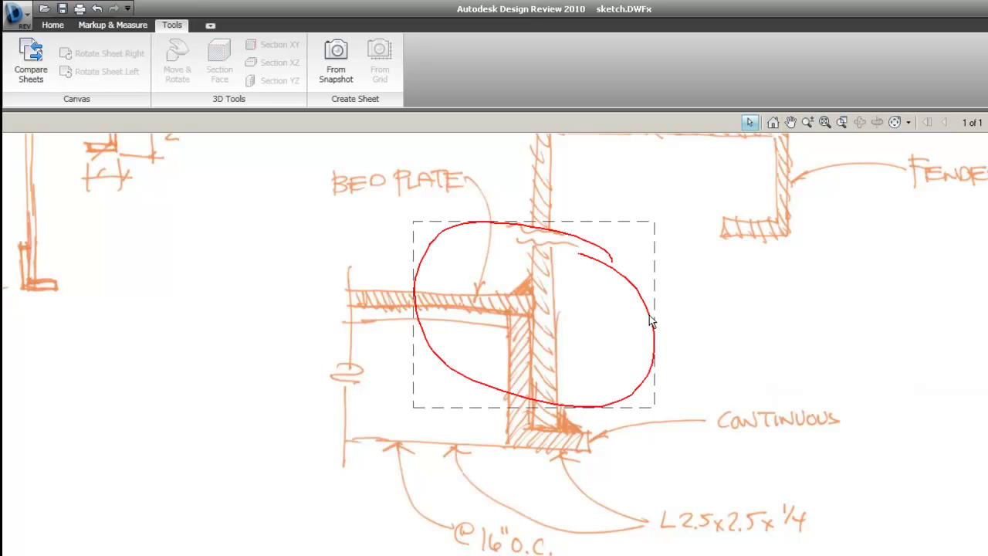
pyautogui.press('Delete')
pyautogui.scroll(-4, 651, 323)
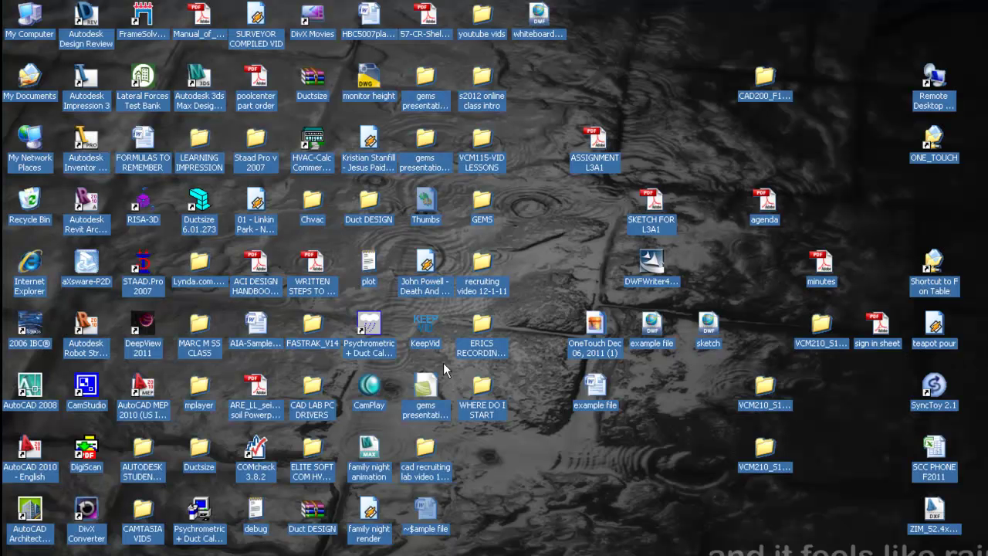
# Step: Open the example DWFx file from the desktop in Autodesk Design Review and examine its line of text up close
pyautogui.click(707, 328)
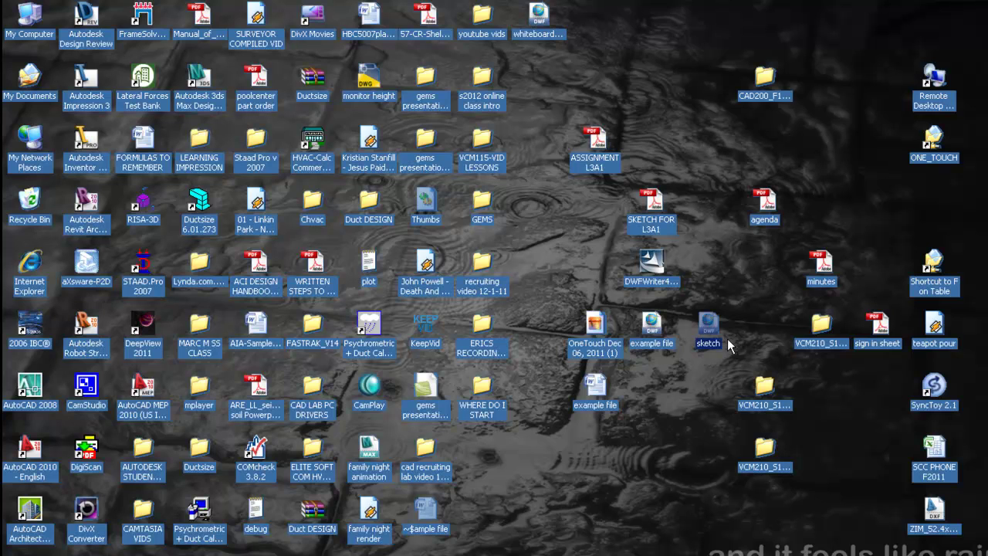
pyautogui.click(657, 333)
pyautogui.doubleClick(672, 332)
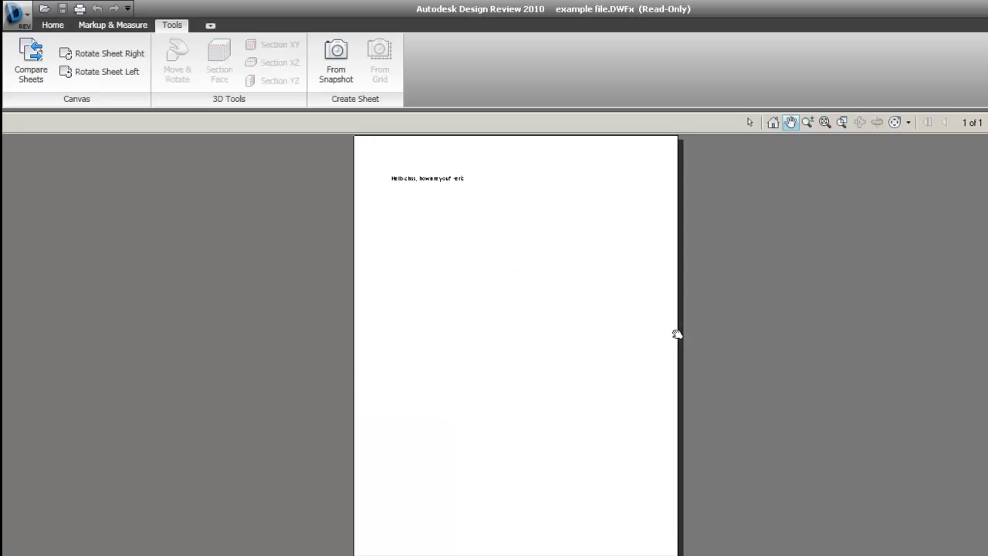
pyautogui.moveTo(564, 232); pyautogui.dragTo(572, 244)
pyautogui.scroll(3, 492, 174)
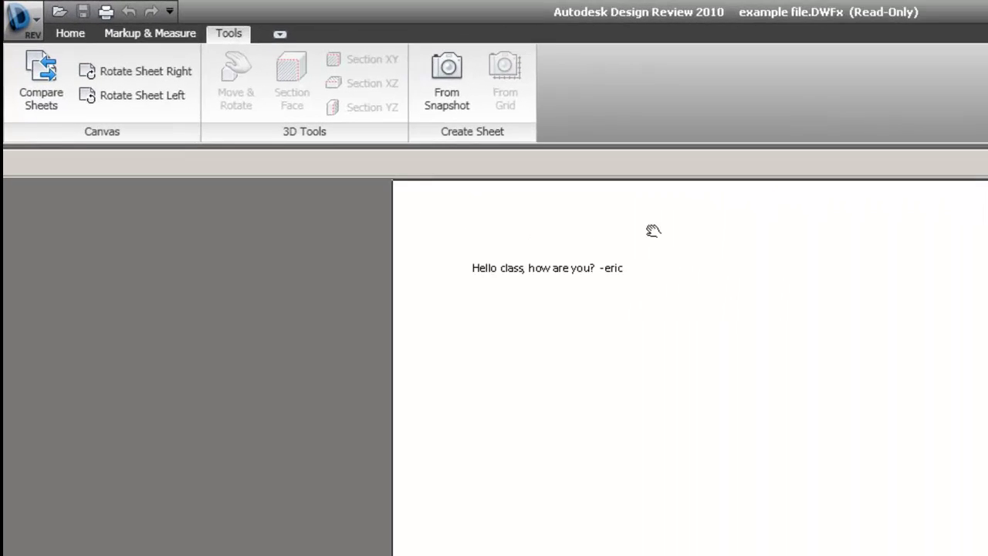
pyautogui.scroll(3, 632, 258)
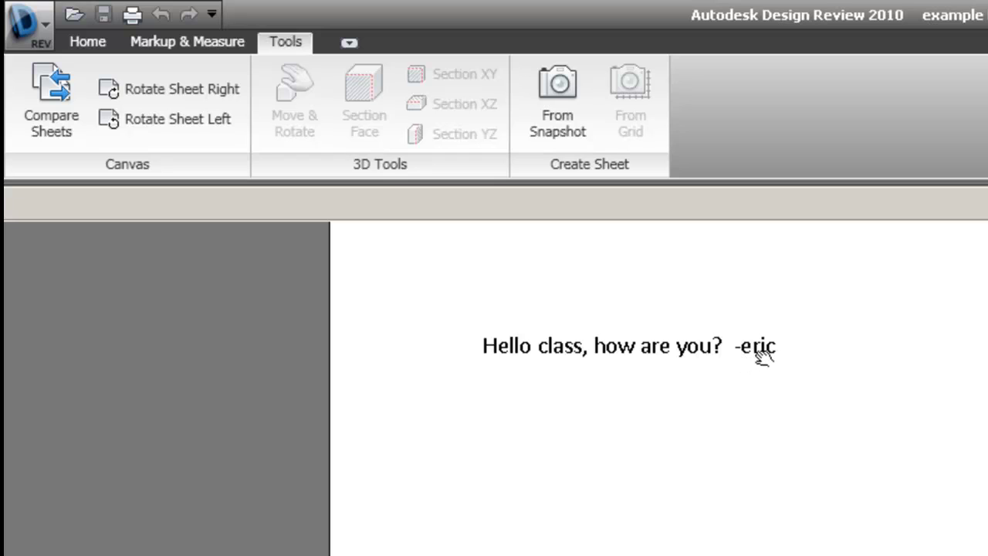
# Step: Check which palettes are enabled for display and float the List View palette over the sheet
pyautogui.click(96, 45)
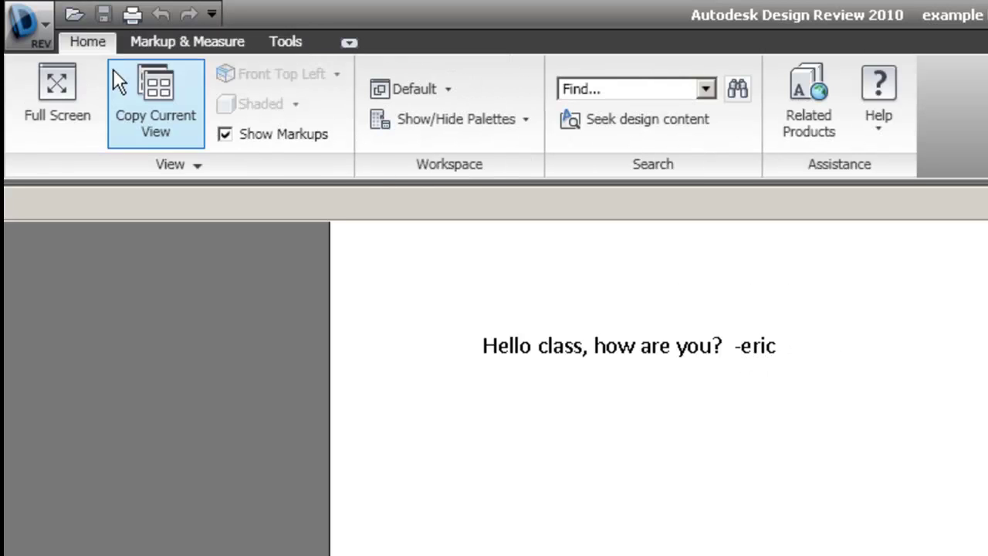
pyautogui.click(524, 122)
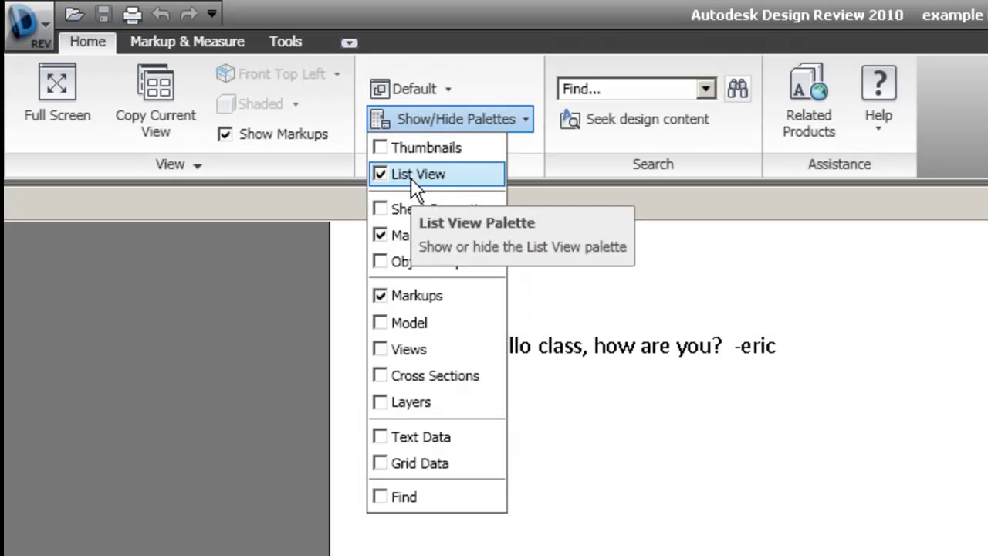
pyautogui.click(654, 222)
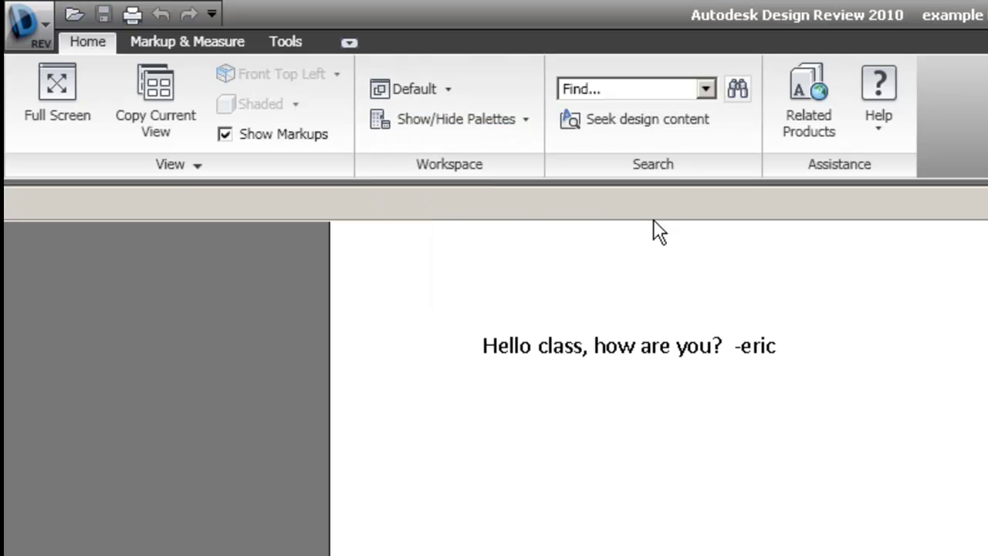
pyautogui.moveTo(984, 232); pyautogui.dragTo(561, 278)
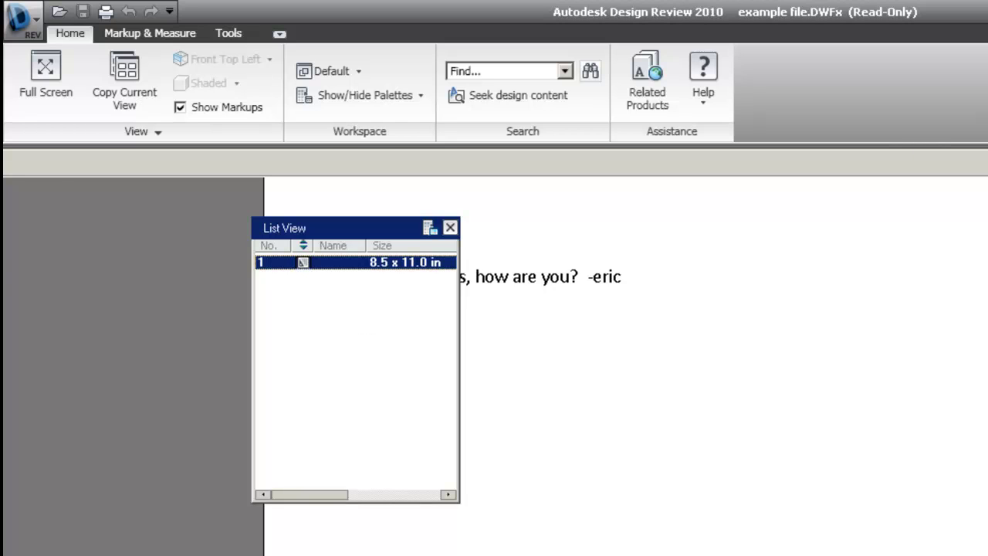
# Step: Restore the window to a smaller size, expose the desktop files, and add the sketch DWFx file to the List View palette
pyautogui.click(987, 12)
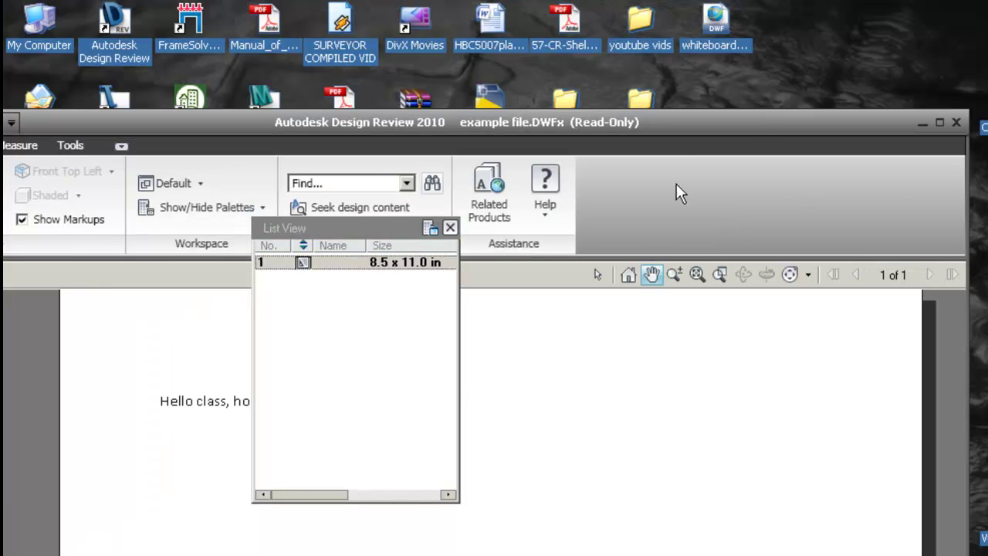
pyautogui.moveTo(757, 133); pyautogui.dragTo(502, 105)
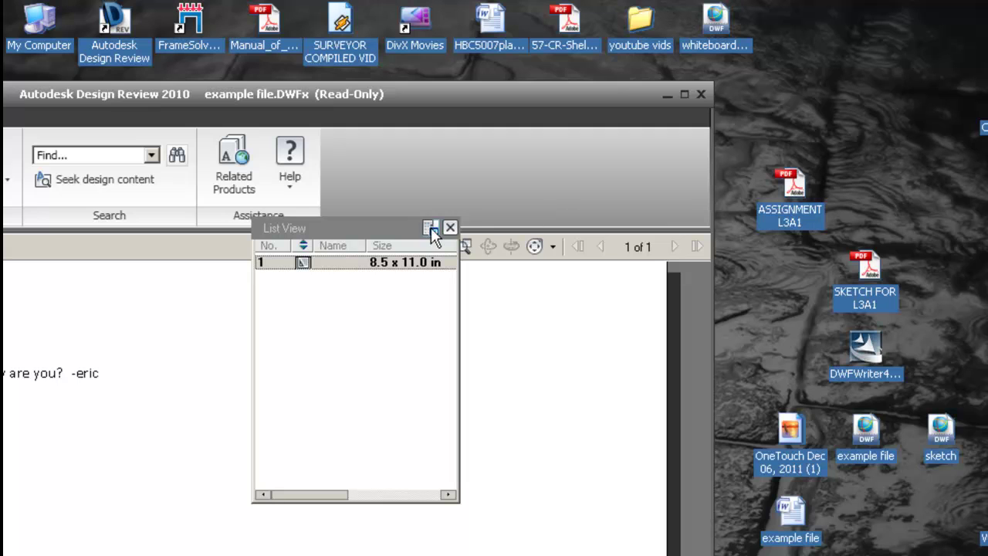
pyautogui.moveTo(430, 229); pyautogui.dragTo(577, 175)
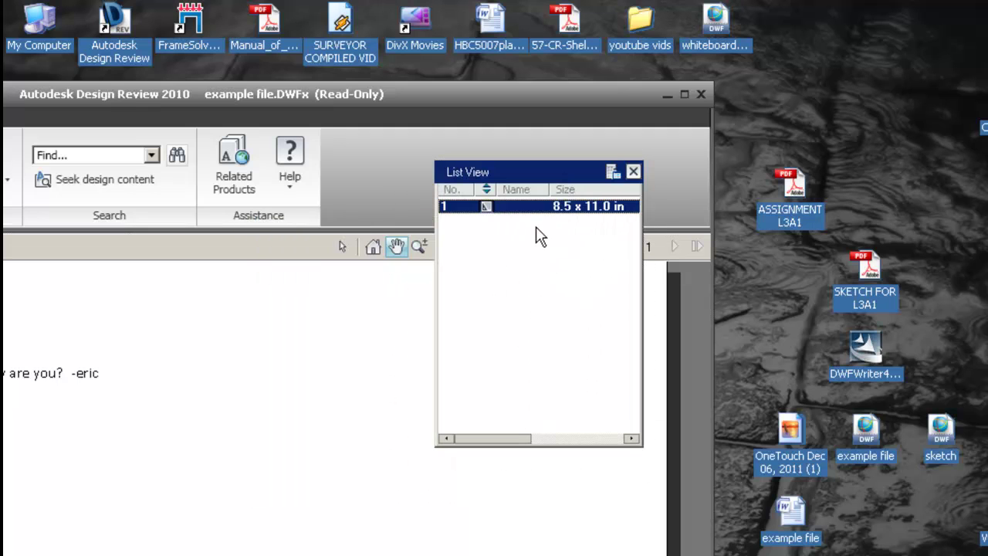
pyautogui.click(941, 433)
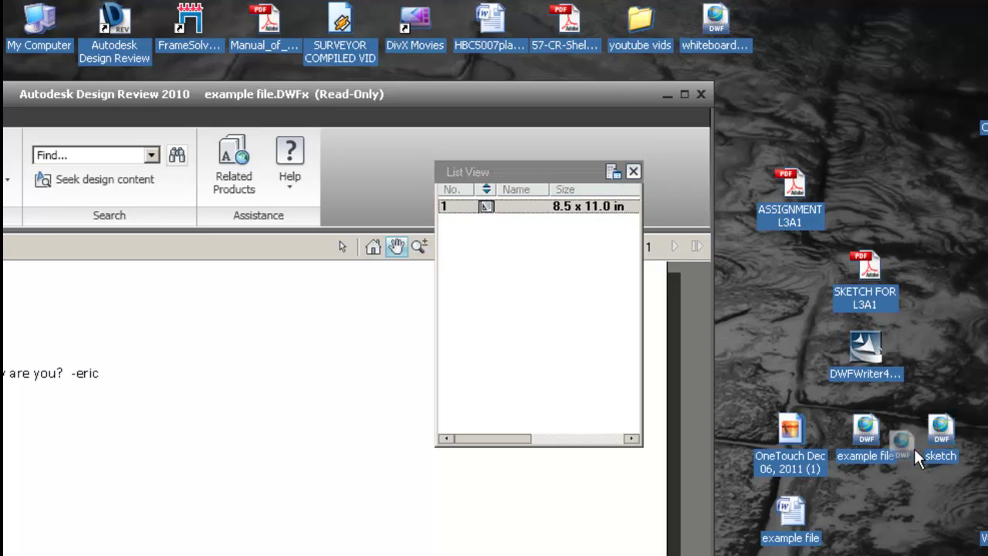
pyautogui.moveTo(734, 431)
pyautogui.mouseDown()
pyautogui.moveTo(548, 324)
pyautogui.moveTo(522, 293)
pyautogui.moveTo(776, 433)
pyautogui.moveTo(985, 444)
pyautogui.moveTo(939, 450)
pyautogui.moveTo(608, 341)
pyautogui.moveTo(546, 304)
pyautogui.mouseUp()
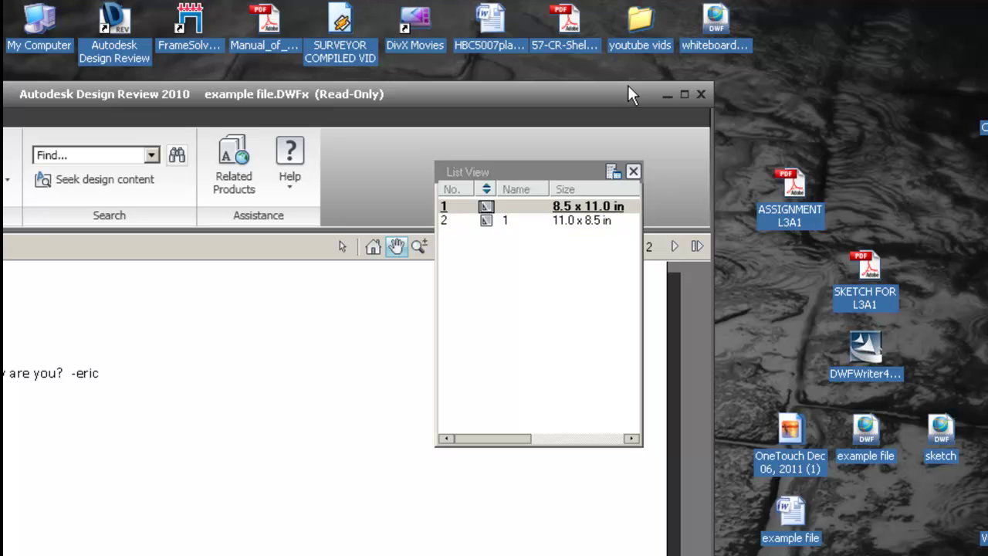
# Step: Maximize the Design Review window and move the List View palette toward the sheet's outer edge
pyautogui.moveTo(606, 93); pyautogui.dragTo(987, 61)
pyautogui.doubleClick(840, 46)
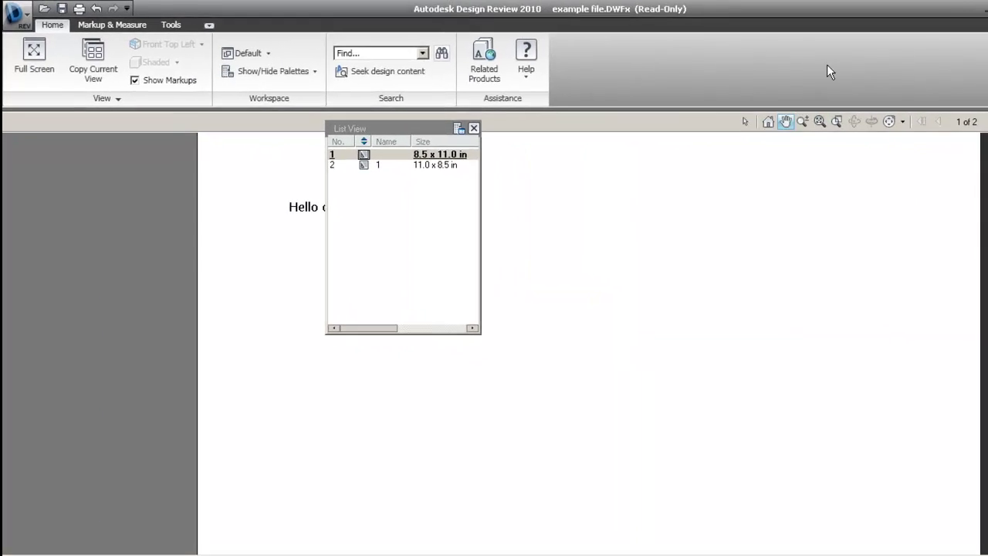
pyautogui.moveTo(382, 126); pyautogui.dragTo(203, 146)
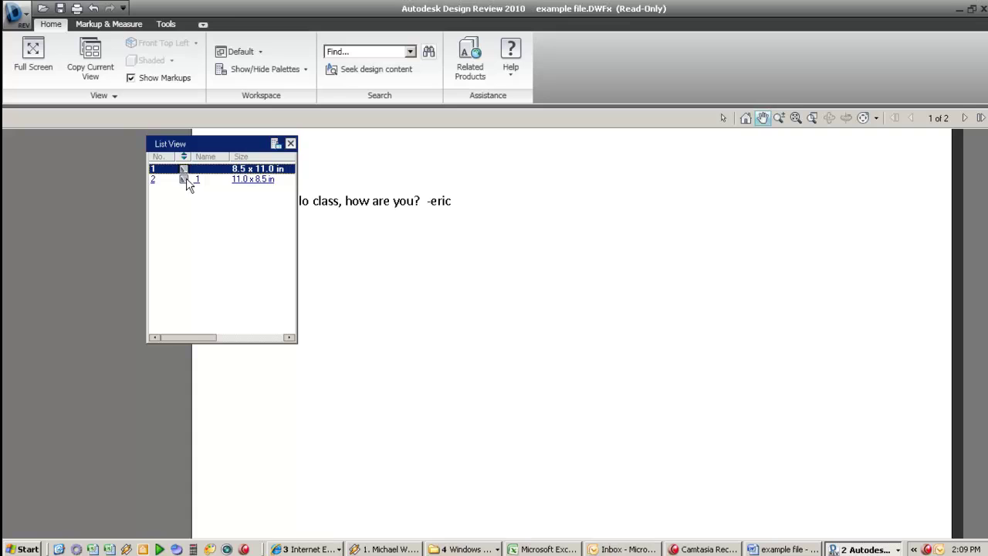
# Step: Page between the text sheet and the sketch sheet, finish on the sketch, and move the List View palette clear of the drawing
pyautogui.click(190, 182)
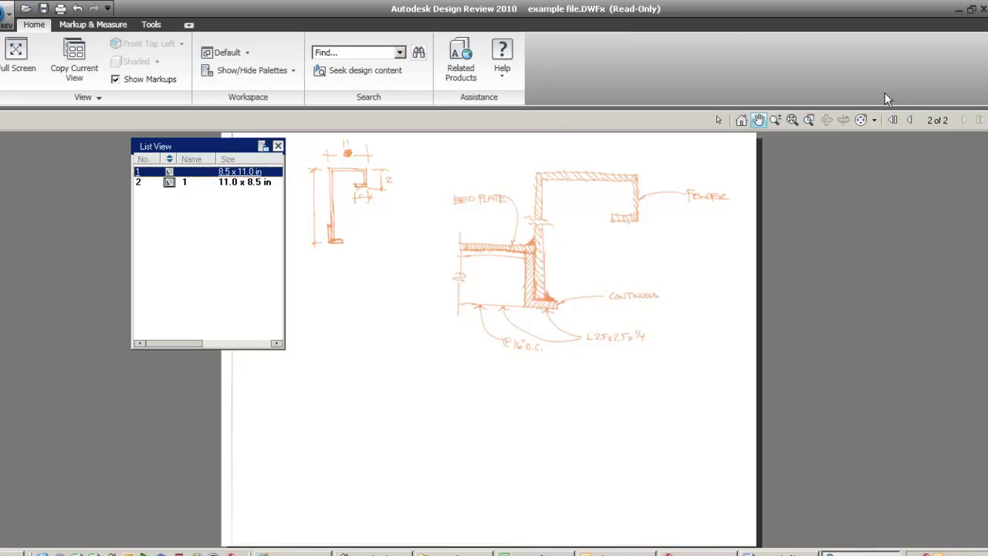
pyautogui.click(909, 120)
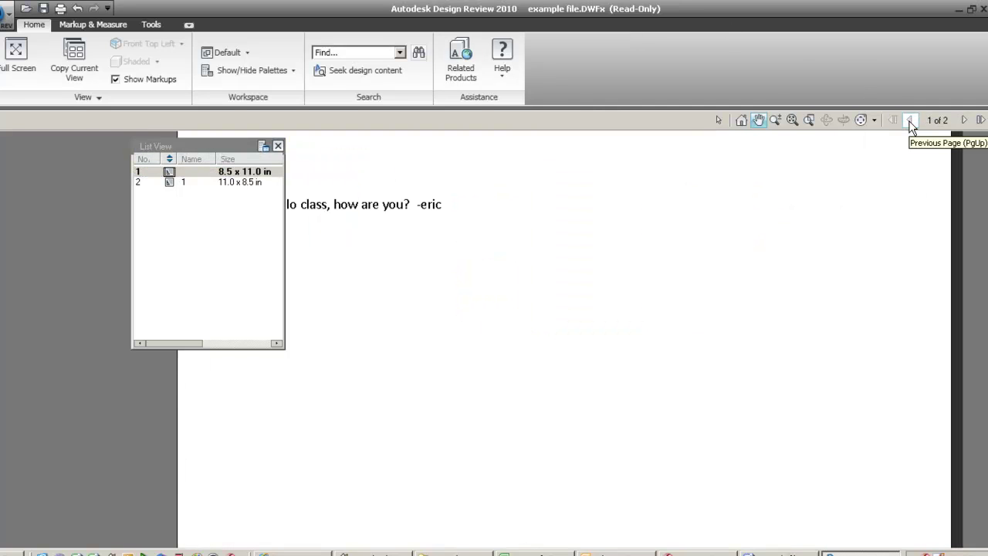
pyautogui.click(964, 120)
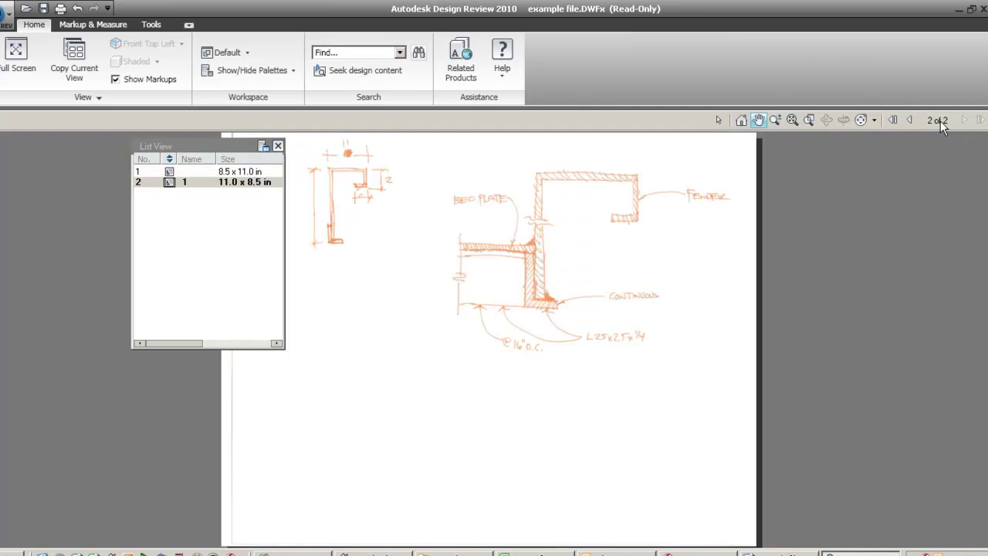
pyautogui.click(911, 121)
pyautogui.click(964, 121)
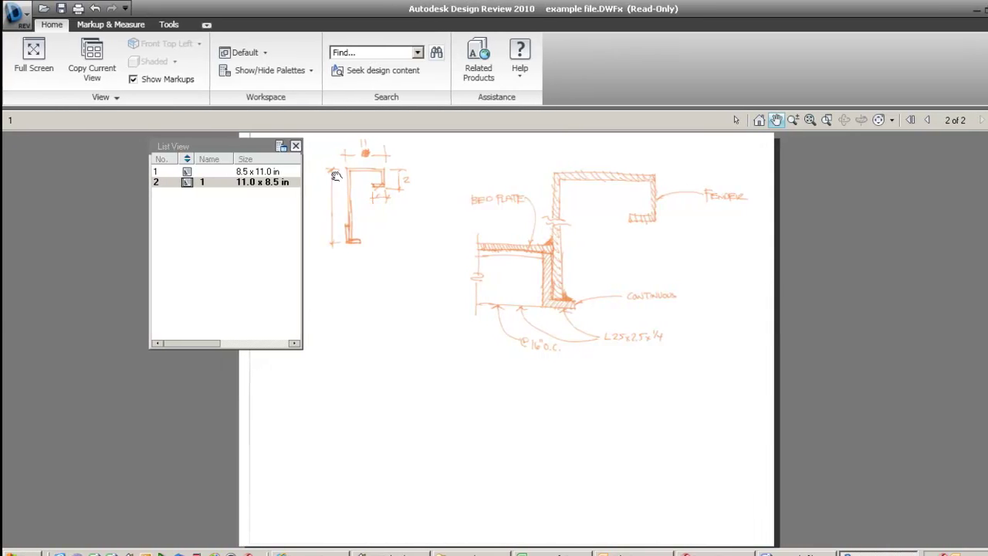
pyautogui.moveTo(257, 146); pyautogui.dragTo(175, 142)
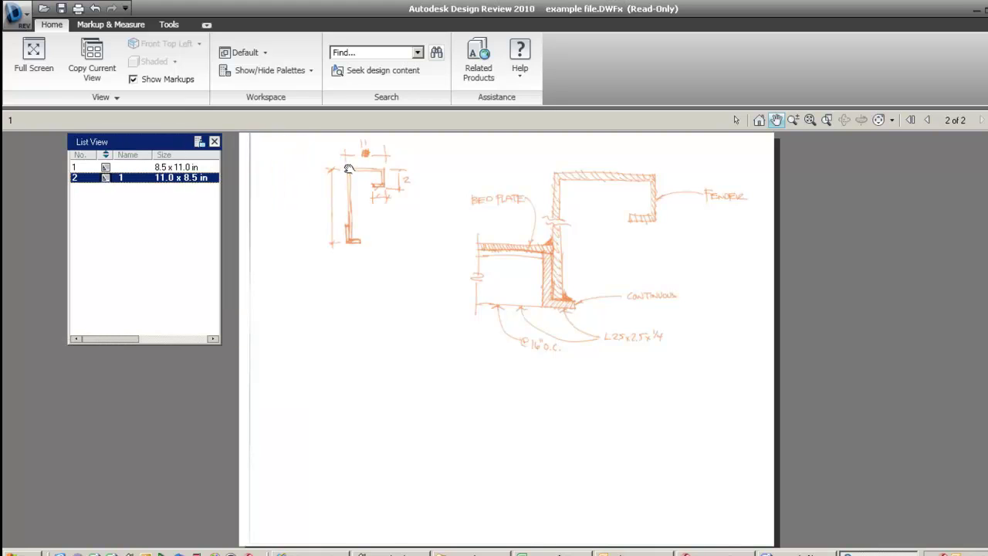
pyautogui.moveTo(360, 186)
pyautogui.mouseDown()
pyautogui.moveTo(370, 213)
pyautogui.moveTo(354, 202)
pyautogui.mouseUp()
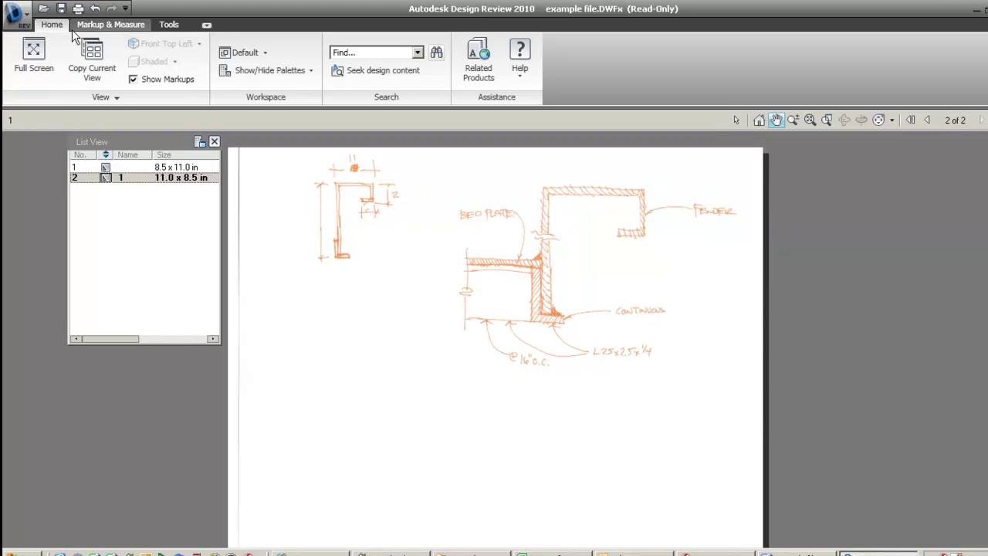
# Step: Save the two-sheet document to the Desktop as a new DWFx file named "combined sheets"
pyautogui.click(17, 15)
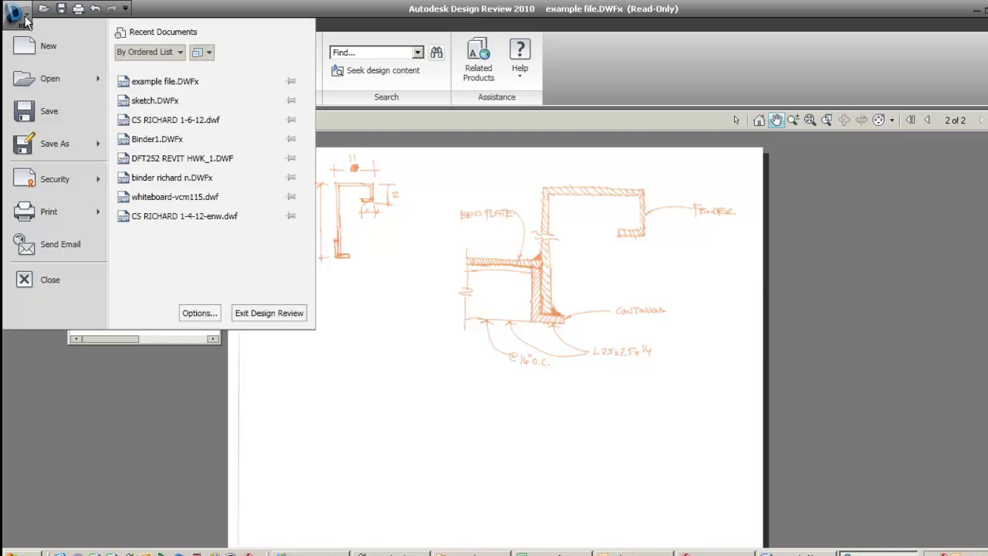
pyautogui.moveTo(99, 151)
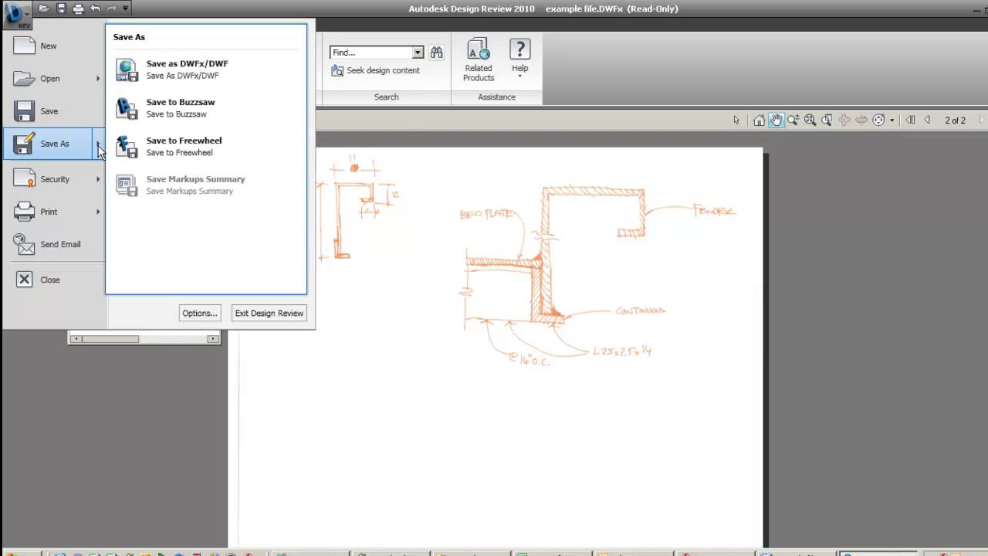
pyautogui.click(155, 74)
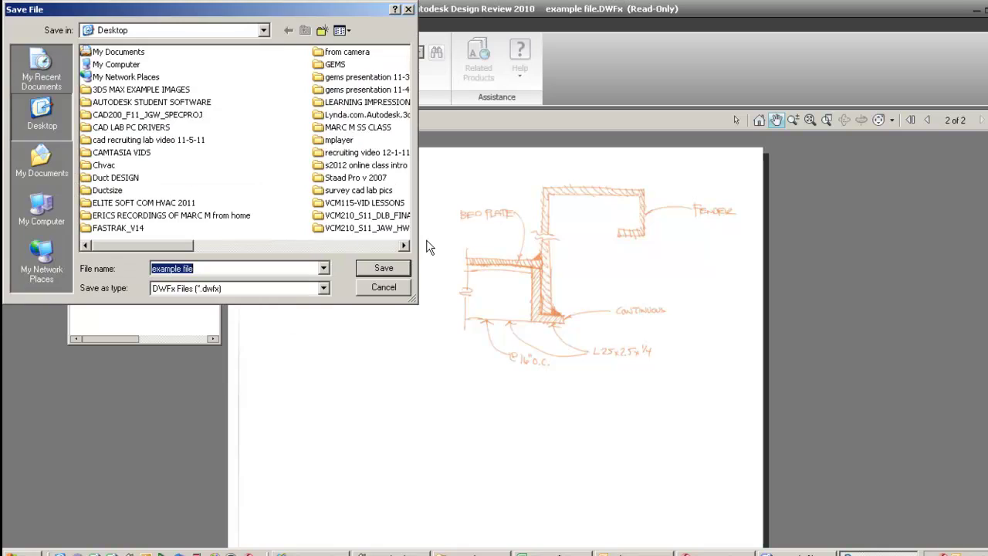
pyautogui.moveTo(278, 9); pyautogui.dragTo(589, 83)
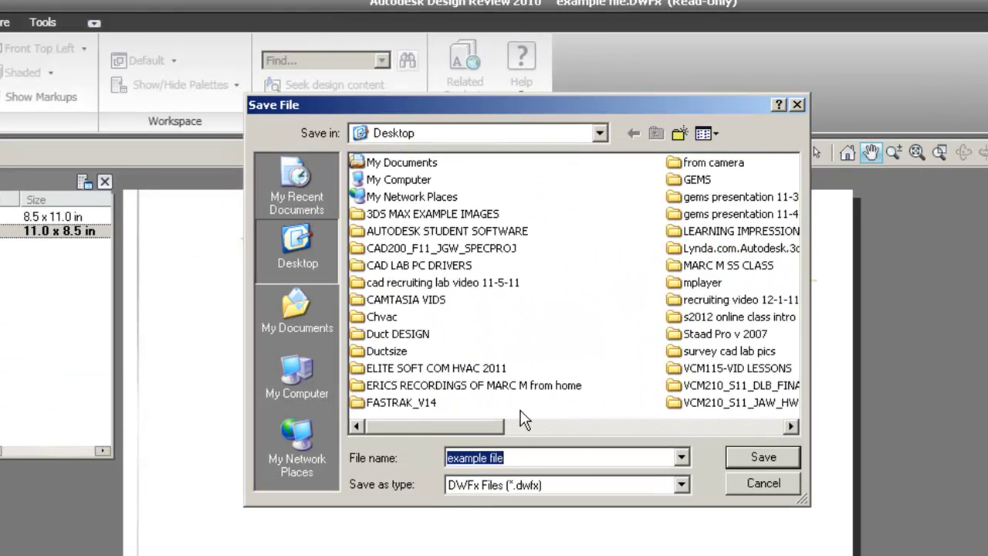
pyautogui.write('combineed')
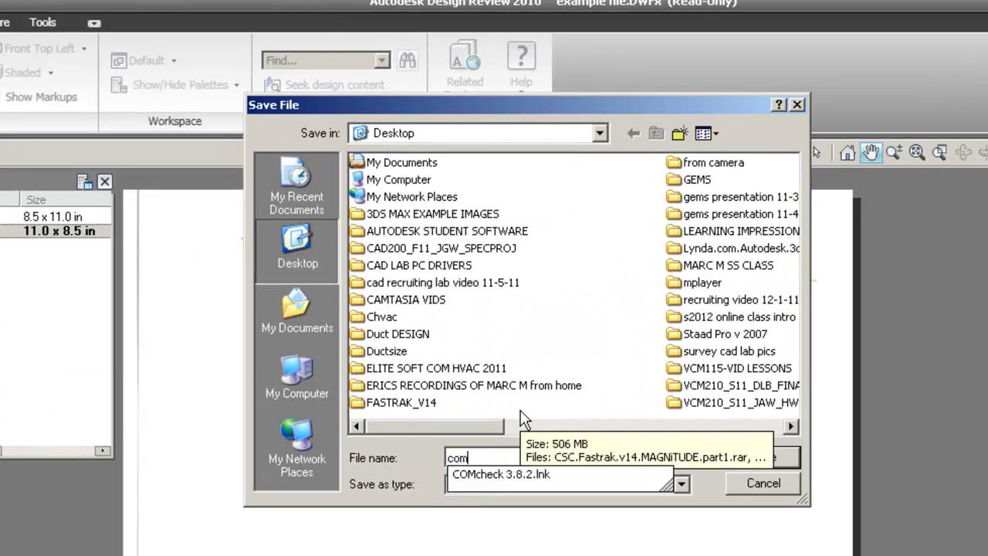
pyautogui.press('BackSpace')
pyautogui.press('BackSpace')
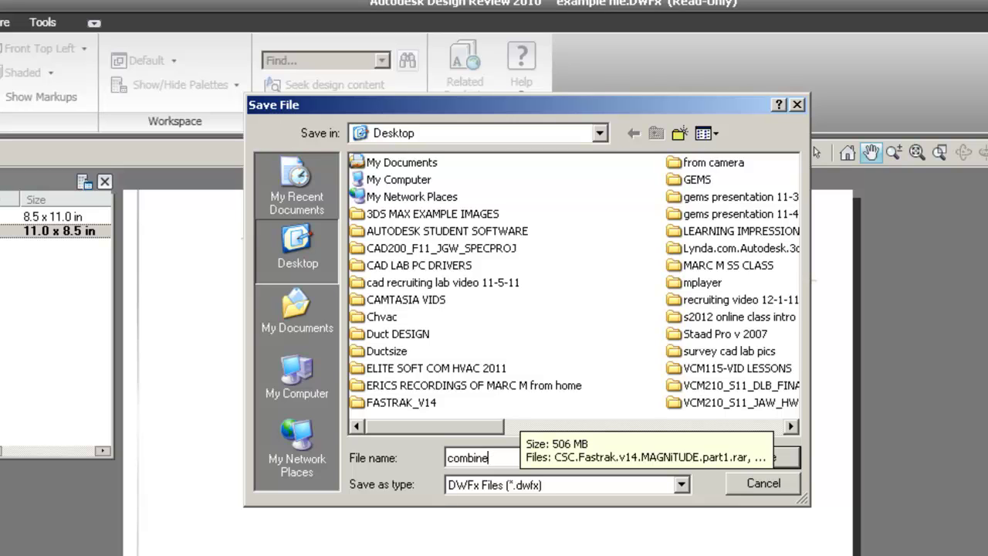
pyautogui.write('d')
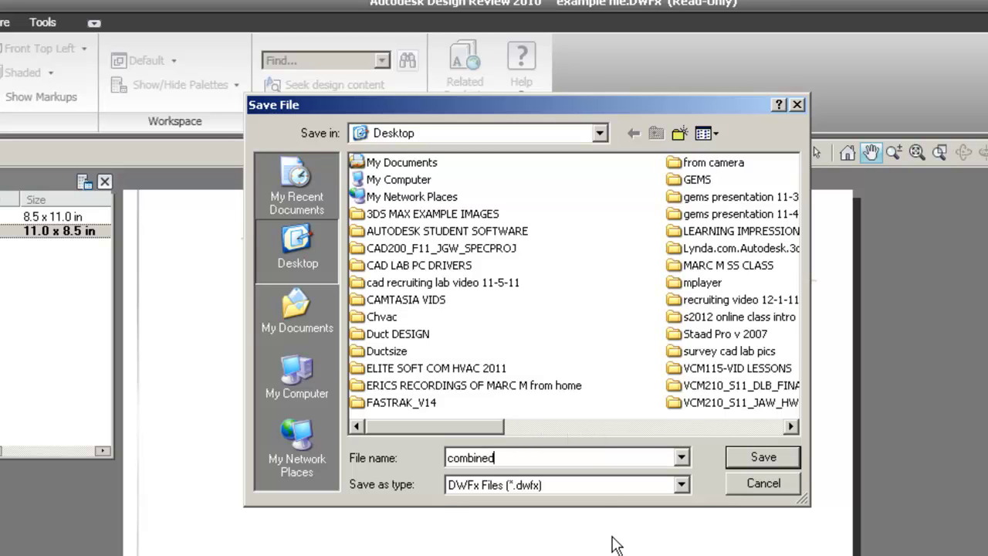
pyautogui.write(' sheets')
pyautogui.click(761, 457)
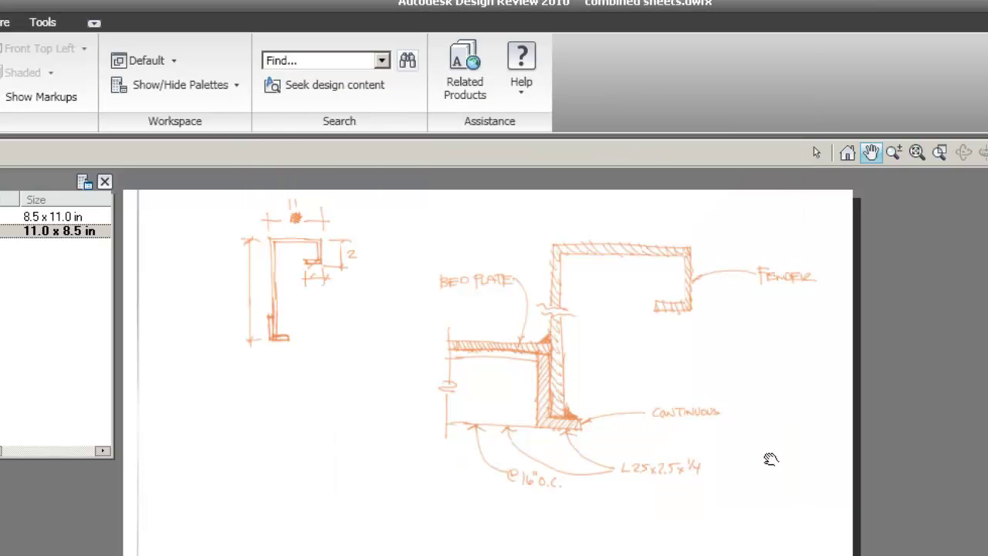
# Step: Move the combined sheets DWFx file to a clear spot on the desktop and open it in Design Review
pyautogui.click(817, 153)
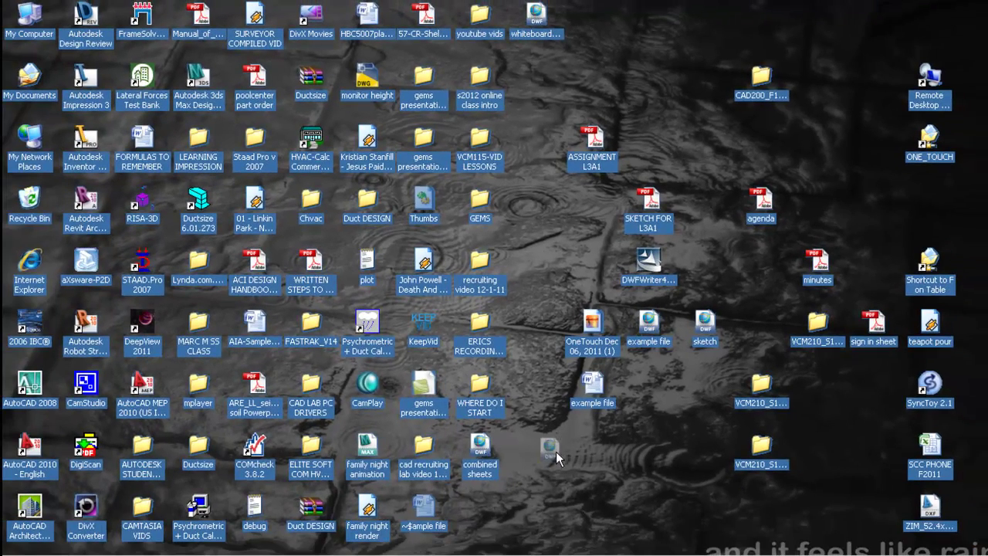
pyautogui.moveTo(558, 457); pyautogui.dragTo(568, 461)
pyautogui.doubleClick(536, 449)
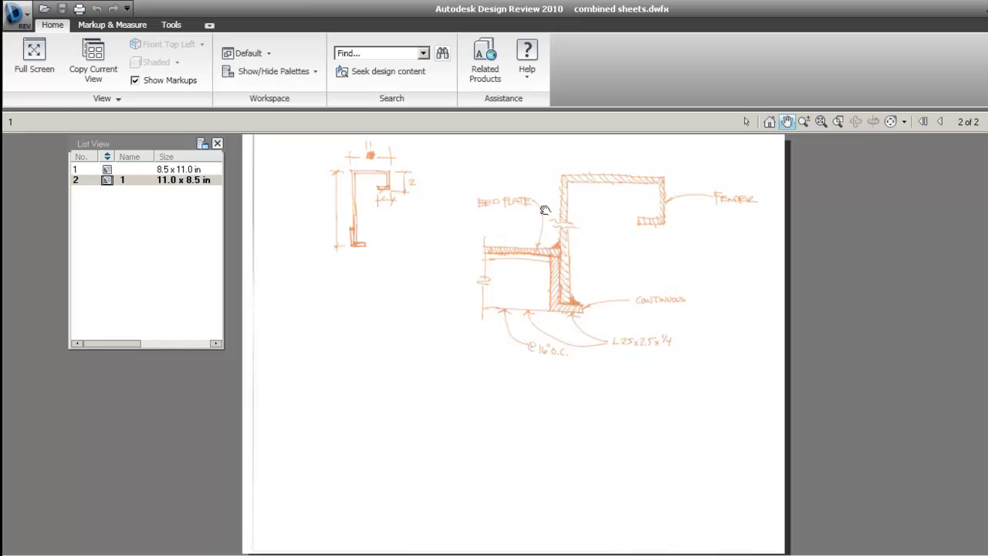
# Step: Draw a freehand markup loop around the bed plate and fender joint on the sketch sheet, and undo it
pyautogui.moveTo(602, 208)
pyautogui.mouseDown()
pyautogui.moveTo(662, 258)
pyautogui.moveTo(584, 206)
pyautogui.mouseUp()
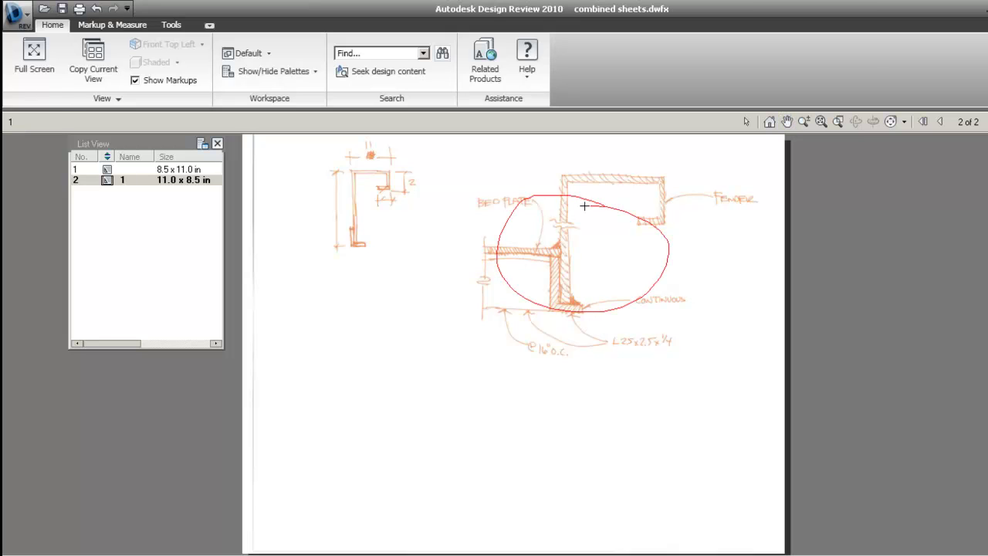
pyautogui.hotkey('ctrl', 'z')
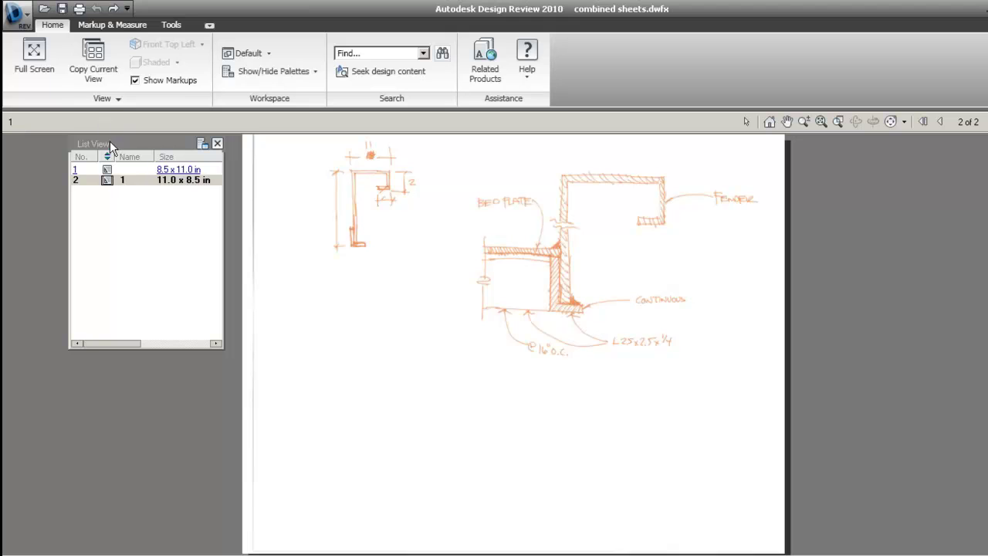
# Step: Review which palettes can be shown or hidden, leaving the palette selection as it is
pyautogui.click(314, 71)
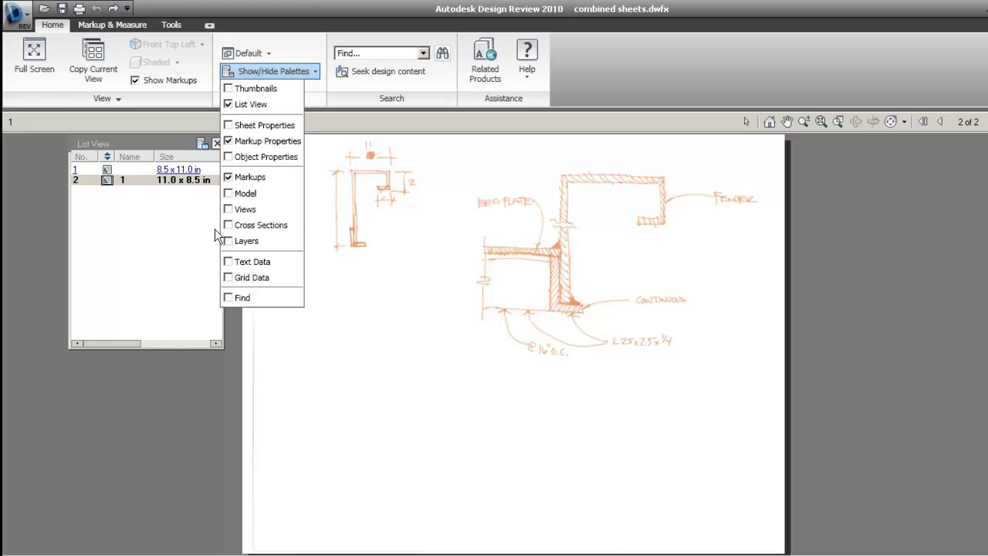
pyautogui.click(500, 193)
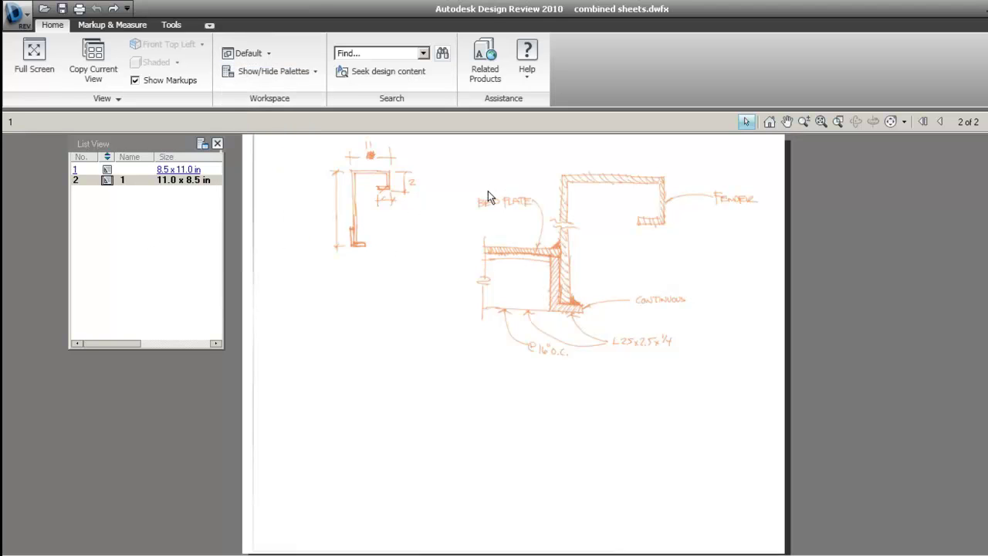
pyautogui.moveTo(488, 191); pyautogui.dragTo(491, 197, button='middle')
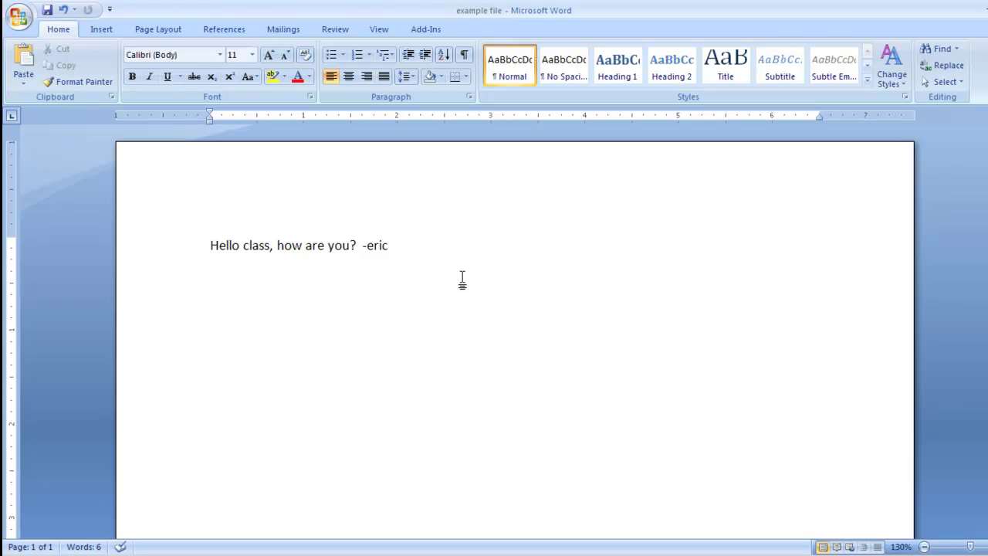
# Step: Switch from the Word document to the Design Review window showing example file.DWFx
pyautogui.click(879, 555)
pyautogui.click(875, 551)
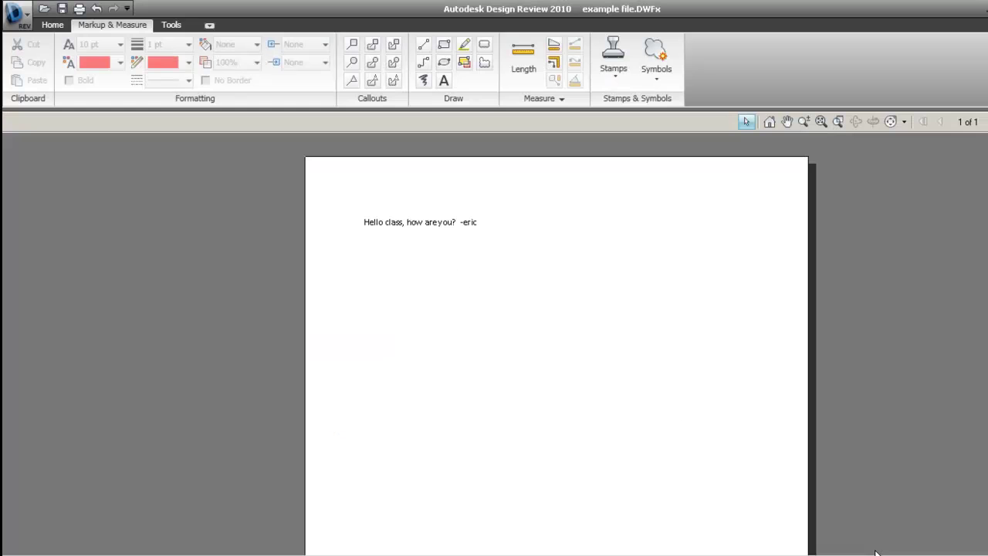